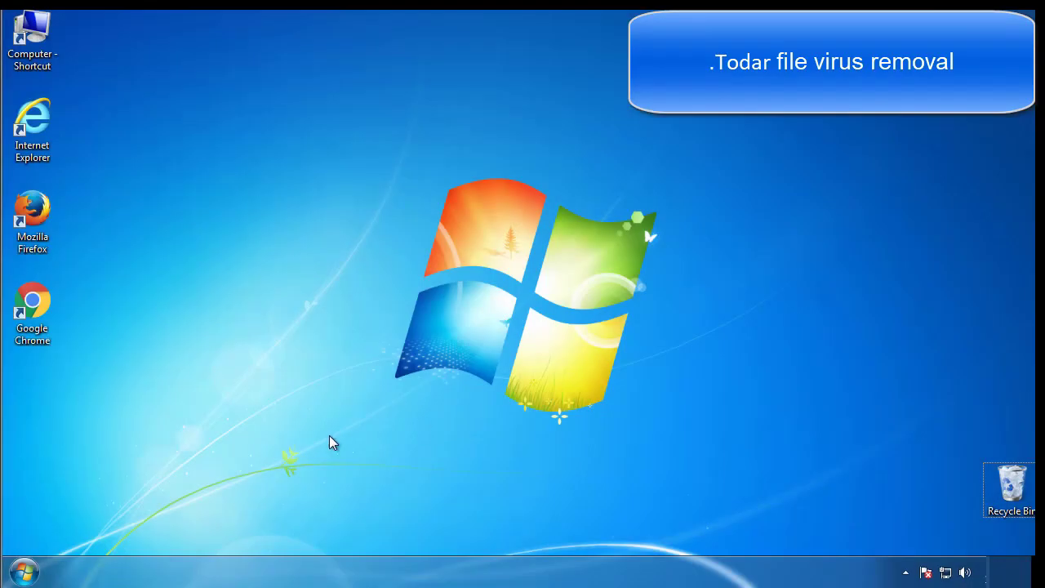
- Enable Minimal Safe boot through msconfig's Boot tab and restart into Safe Mode
click(25, 572)
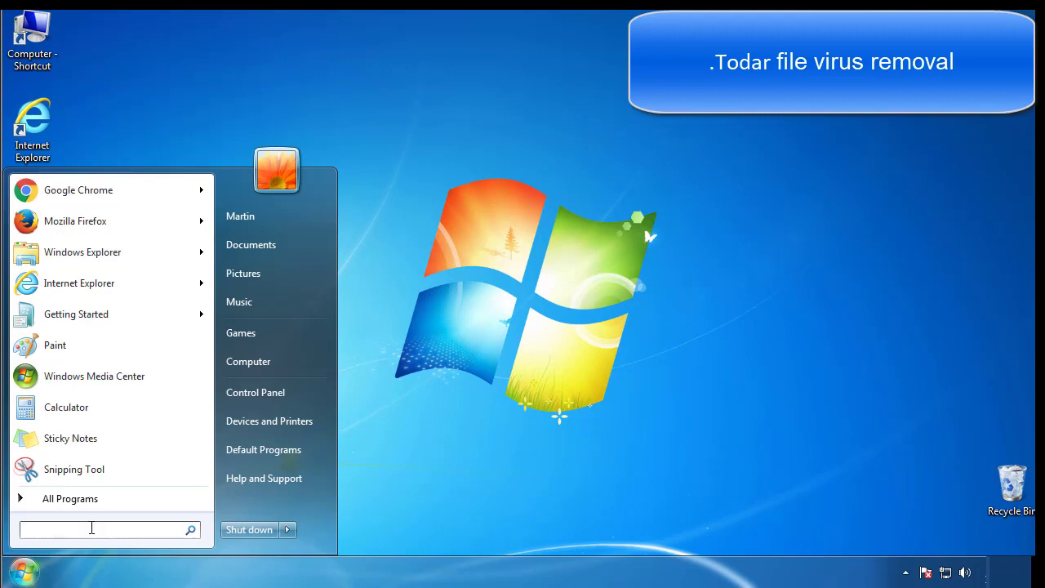
text(msconfig)
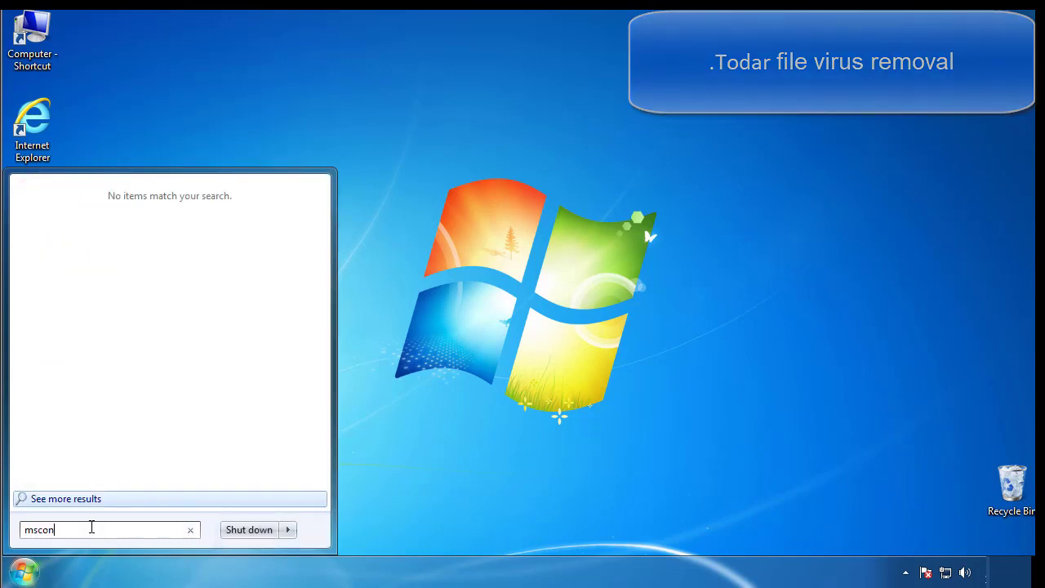
key(Return)
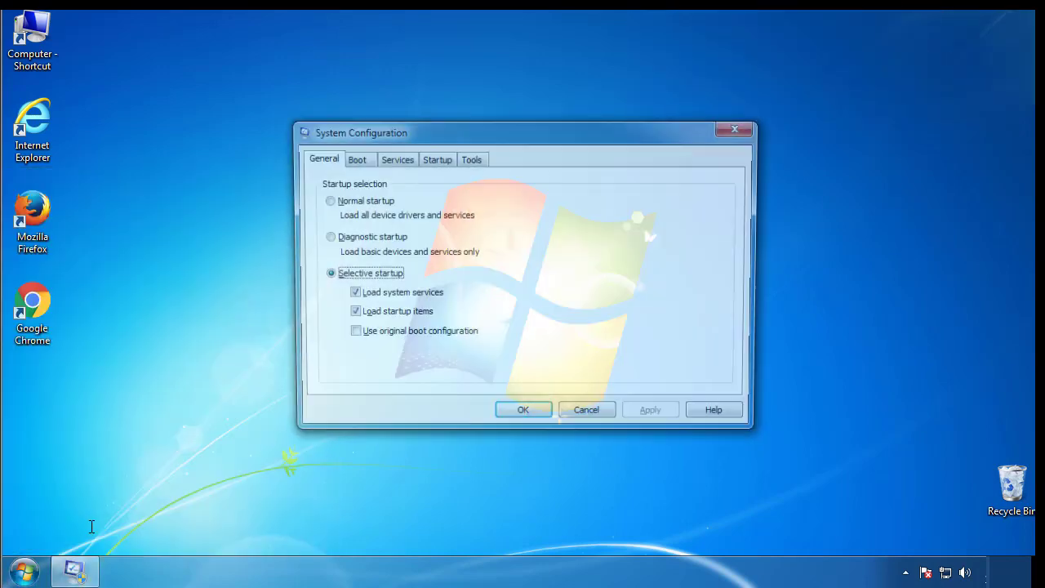
click(352, 160)
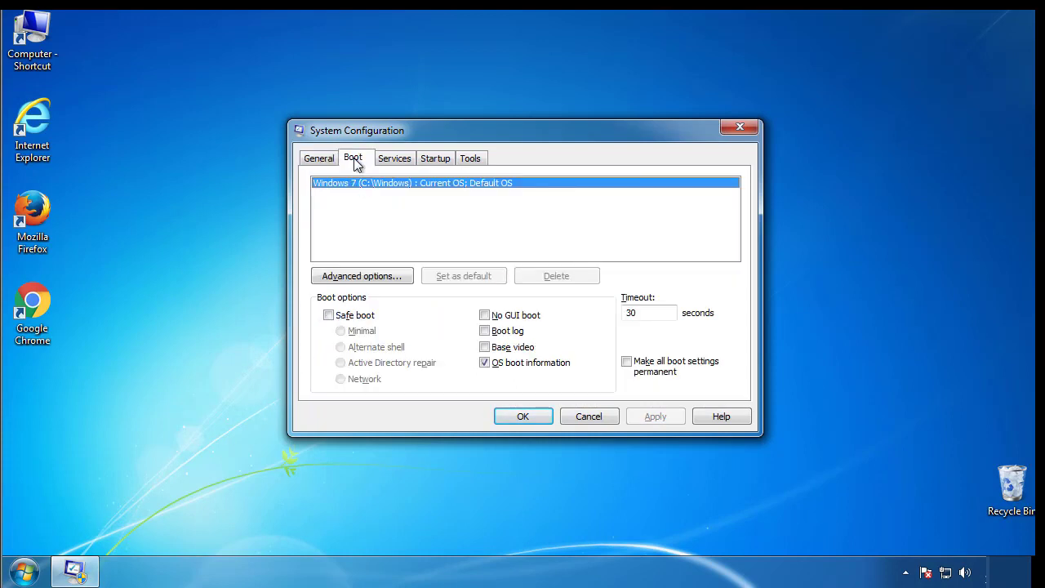
click(329, 315)
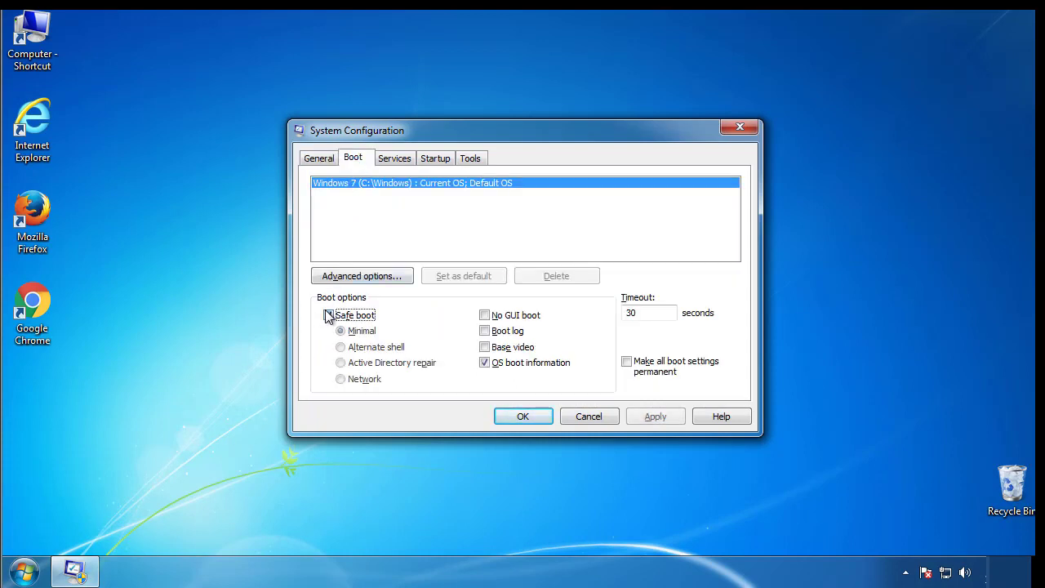
click(538, 423)
click(471, 316)
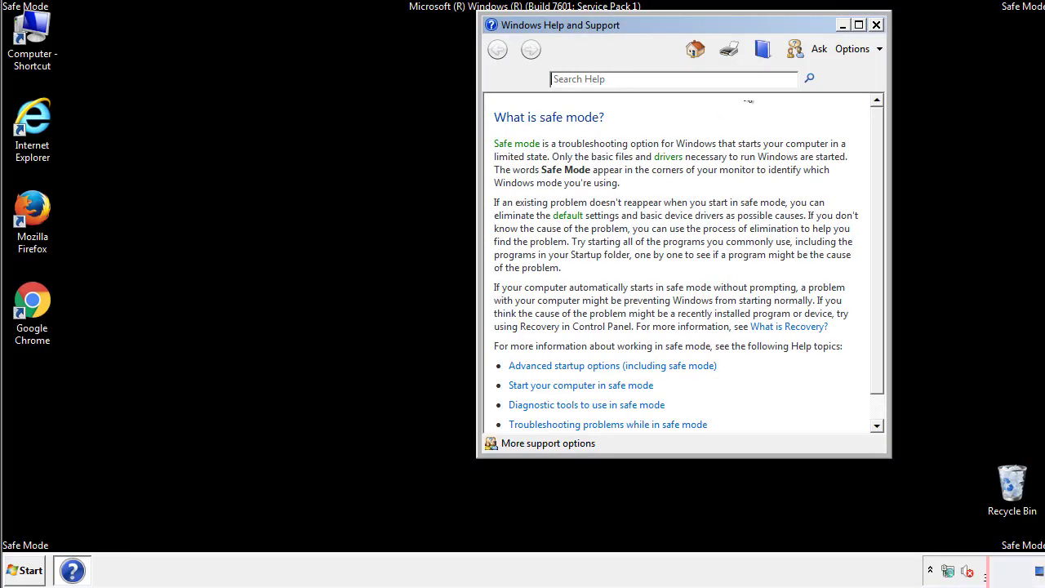
- Close Help, set Folder Options to show hidden files, folders and drives, then close Control Panel
click(877, 24)
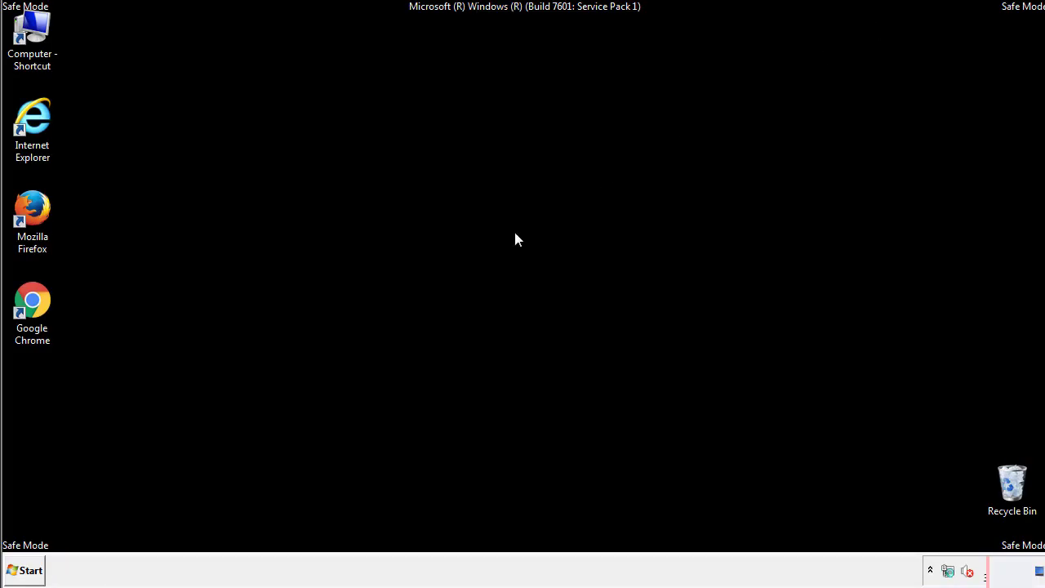
click(31, 569)
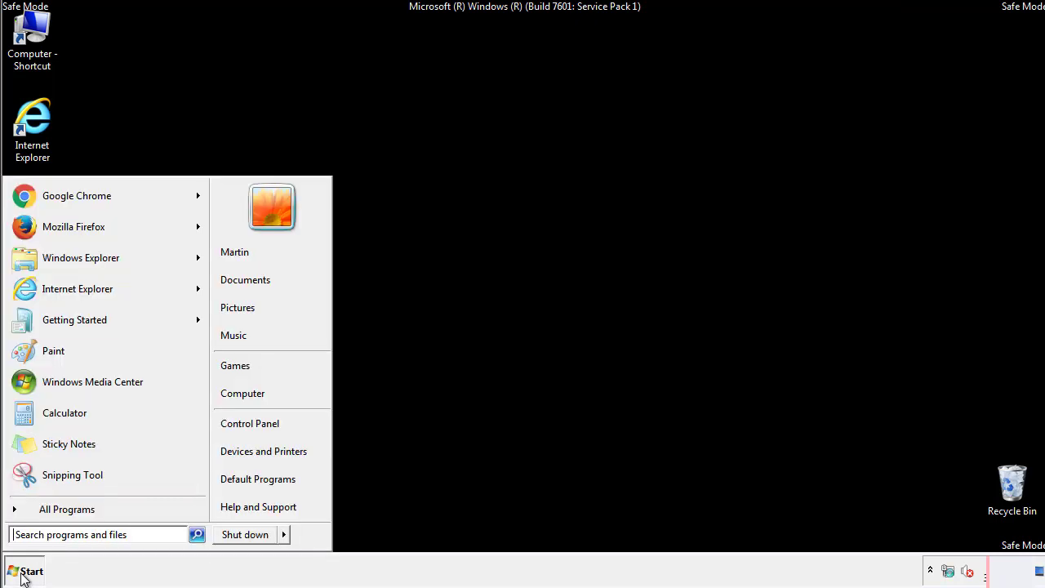
click(259, 420)
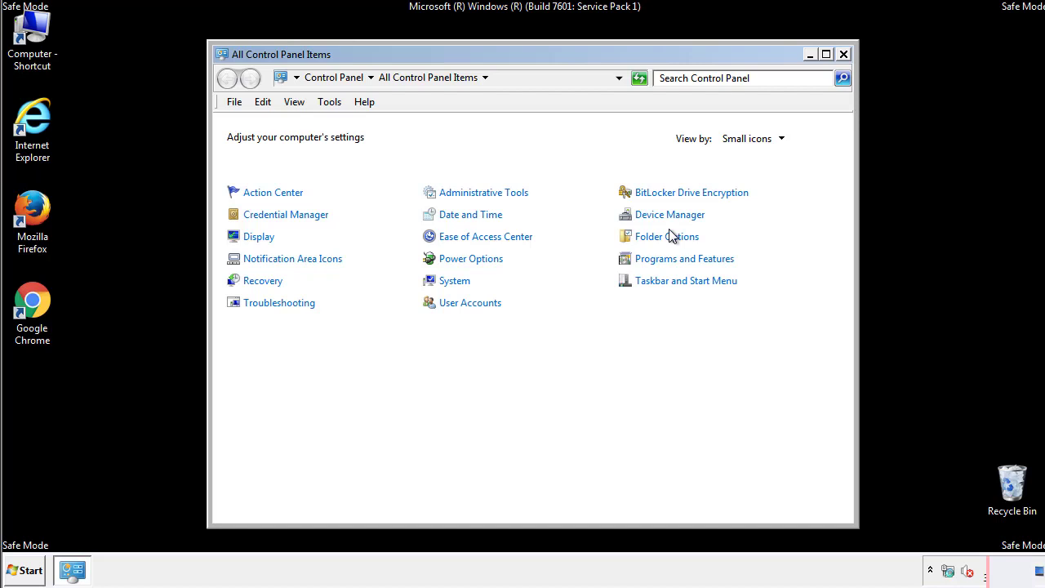
click(670, 238)
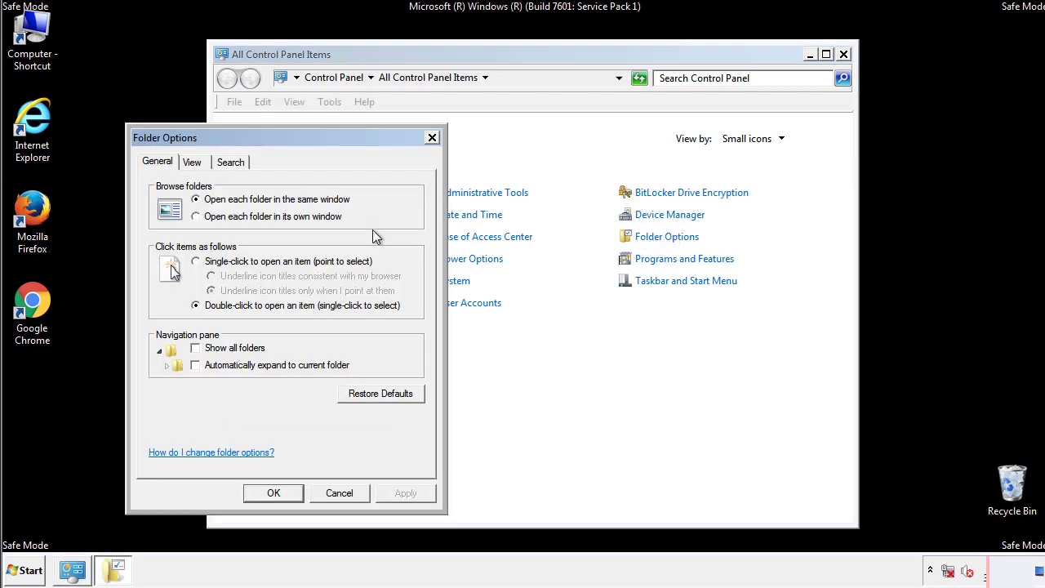
click(193, 165)
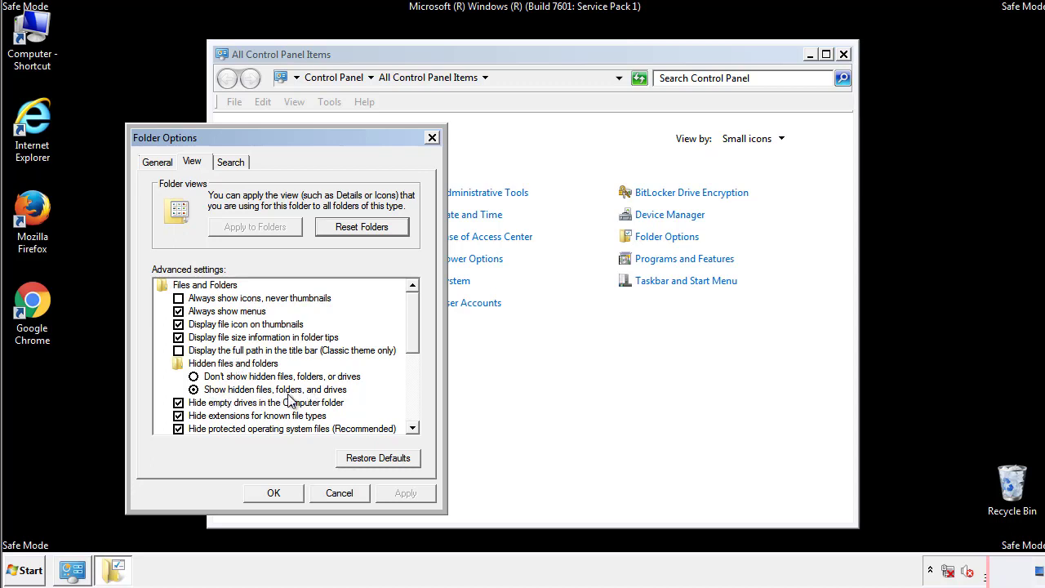
click(274, 493)
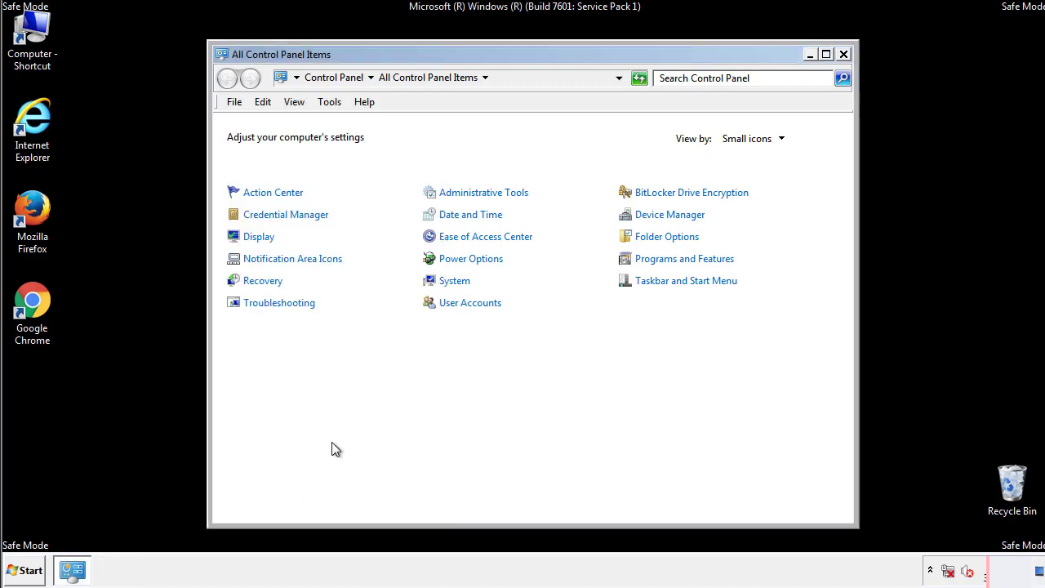
click(844, 54)
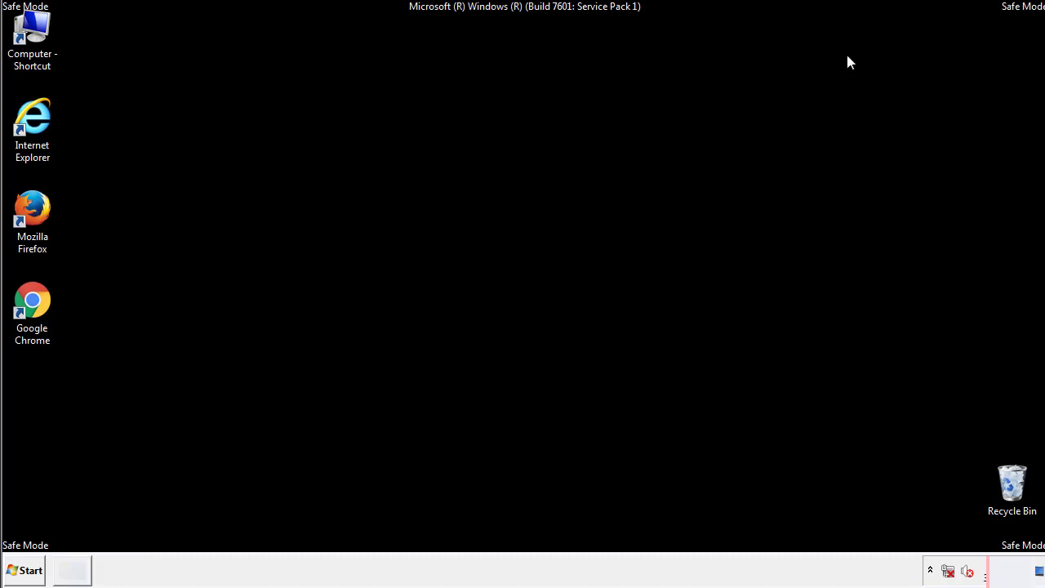
- Browse from Computer through Local Disk (C:), Windows, System32 and drivers to etc
double_click(37, 31)
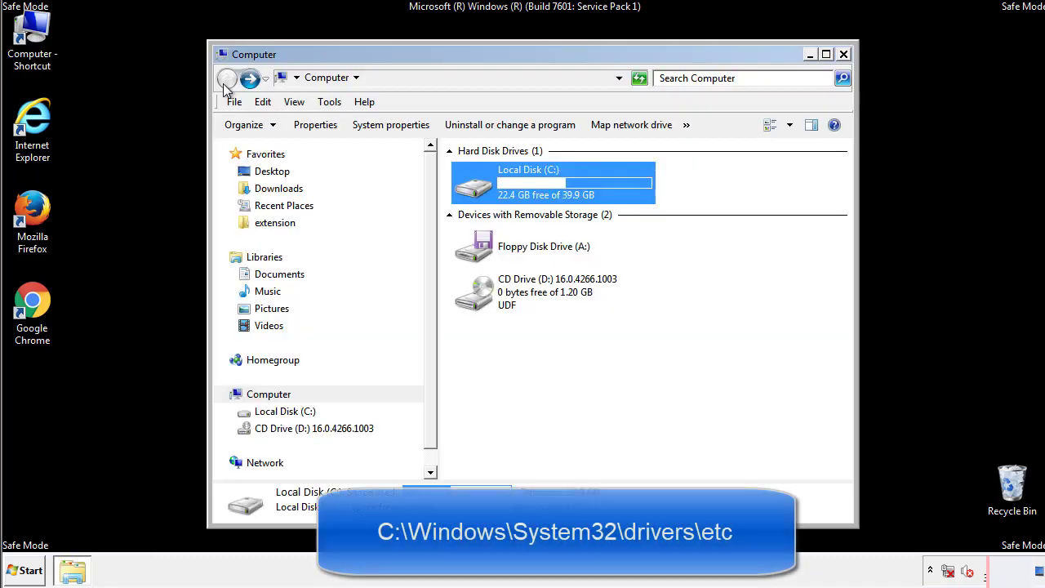
double_click(474, 186)
click(476, 301)
double_click(477, 300)
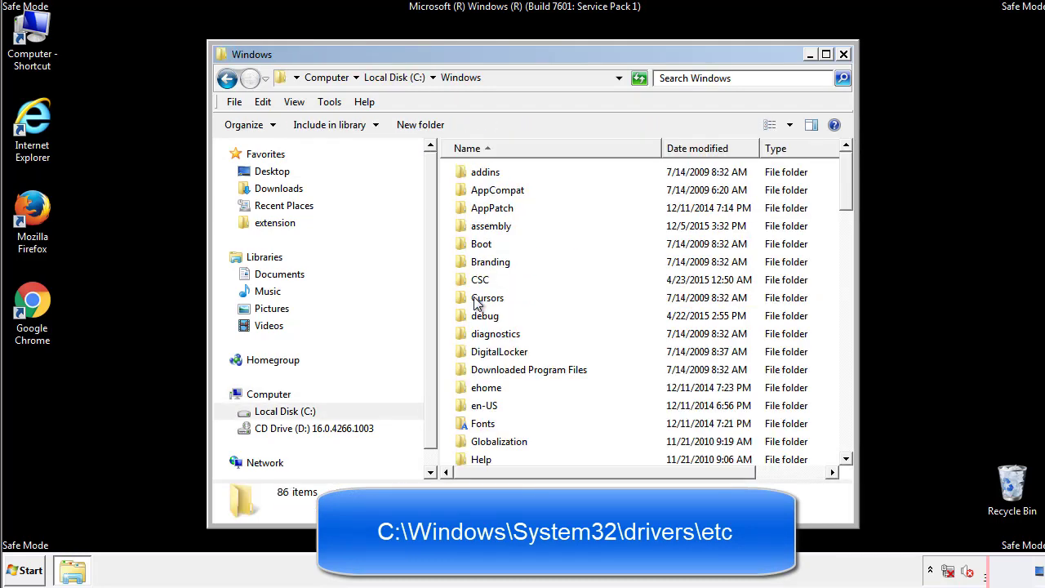
scroll(480, 369, down, 2)
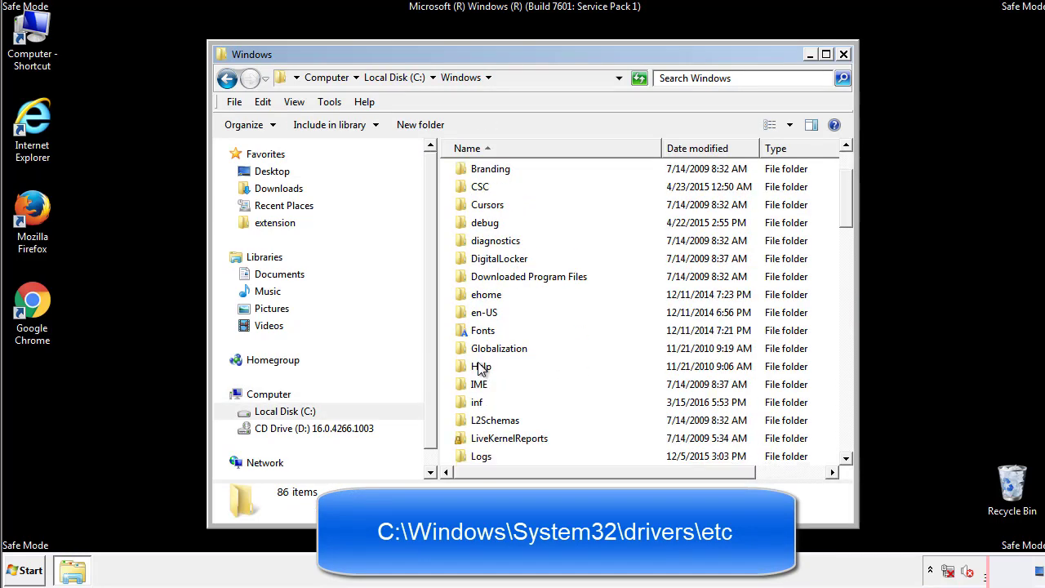
scroll(480, 370, down, 2)
scroll(480, 370, down, 2)
scroll(480, 370, down, 3)
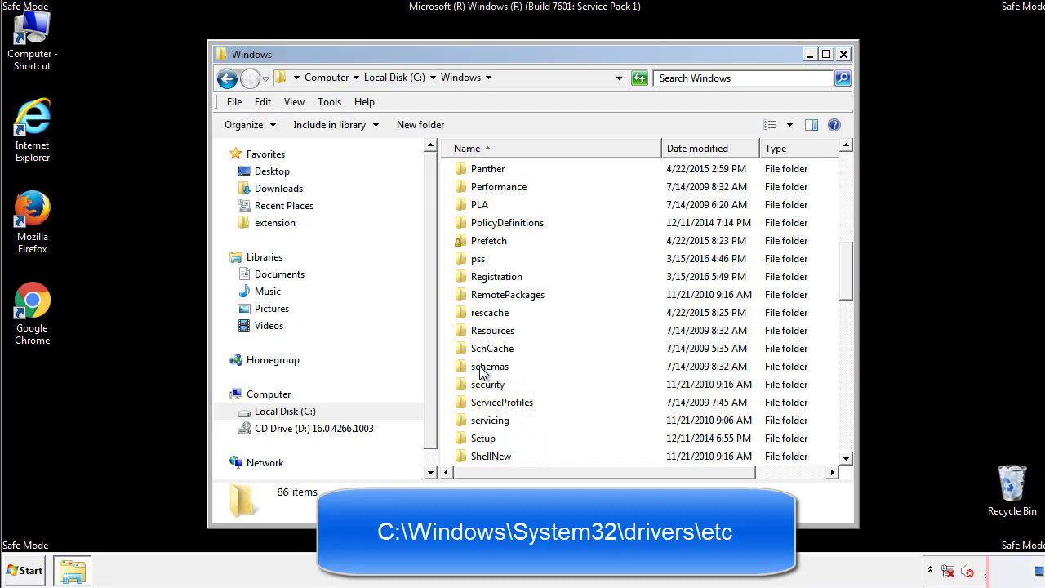
scroll(481, 372, down, 2)
double_click(494, 422)
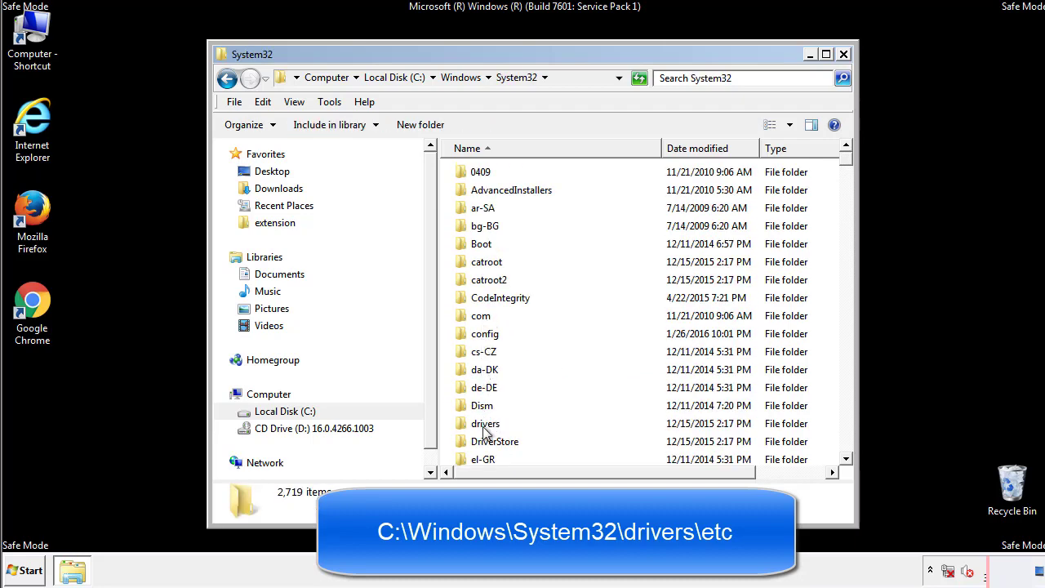
double_click(485, 425)
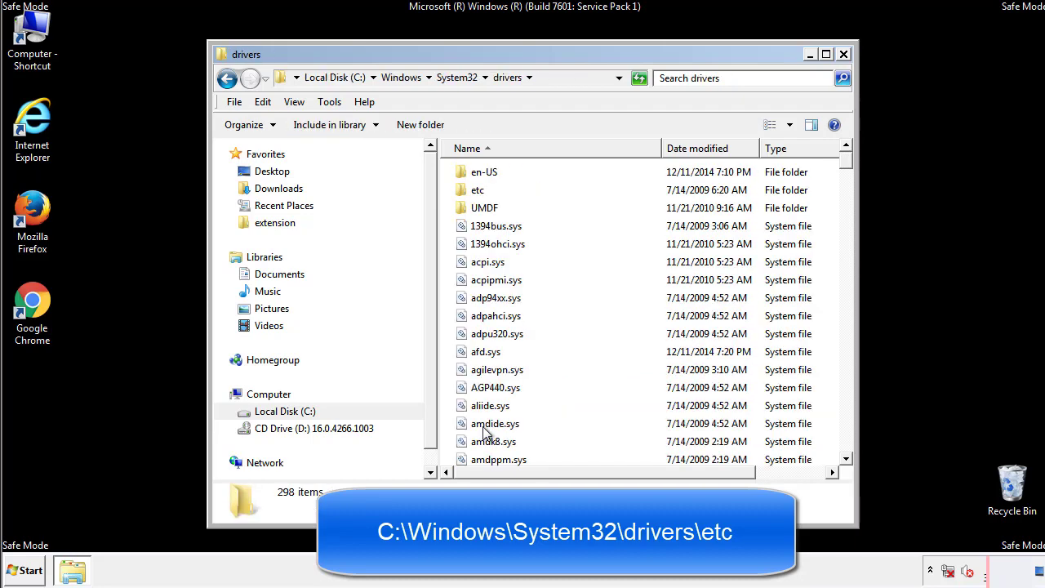
double_click(467, 196)
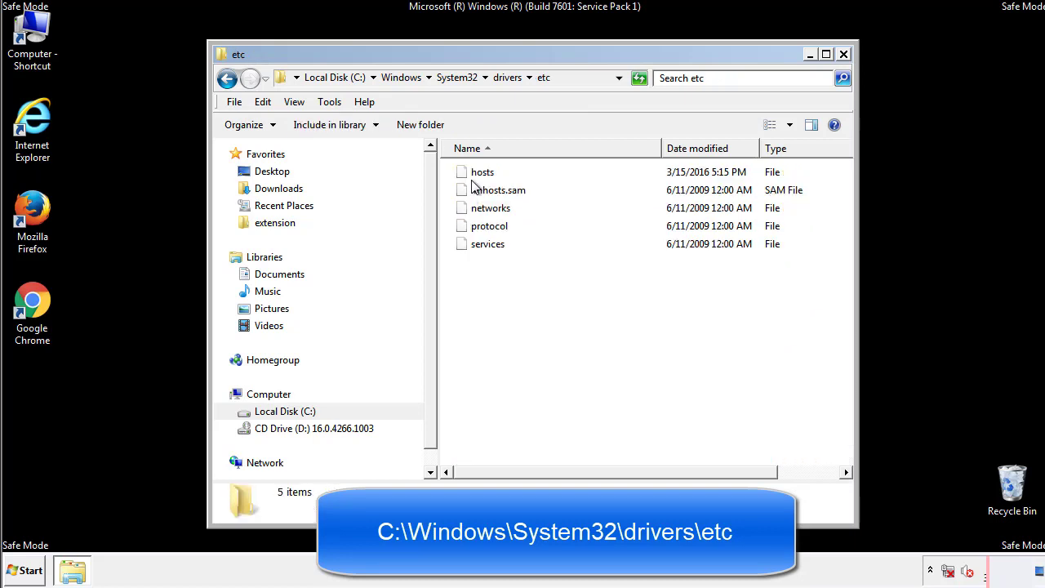
- Open the hosts file in Notepad and move the window fully on screen
double_click(474, 173)
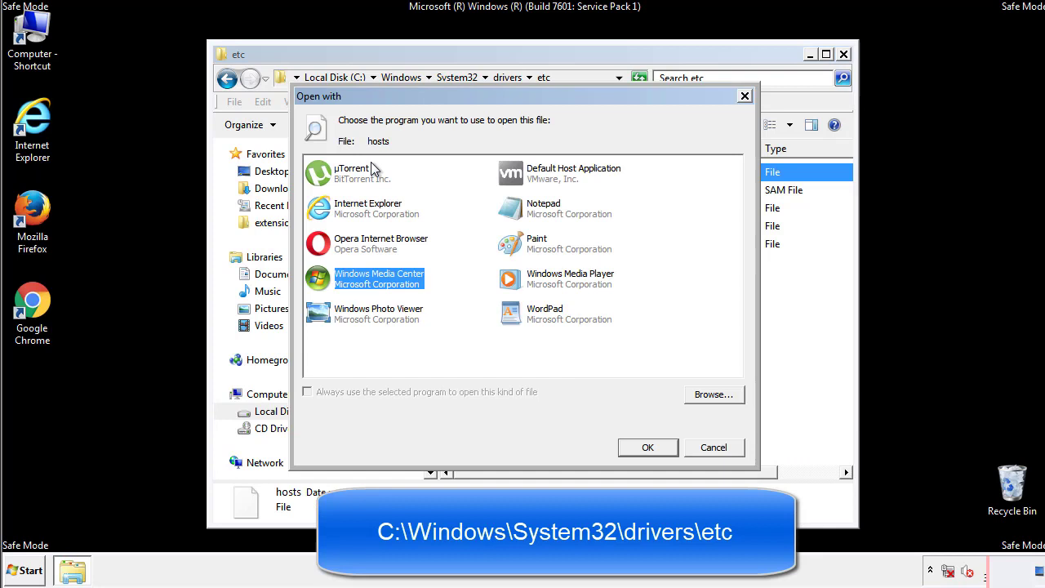
click(530, 213)
click(648, 448)
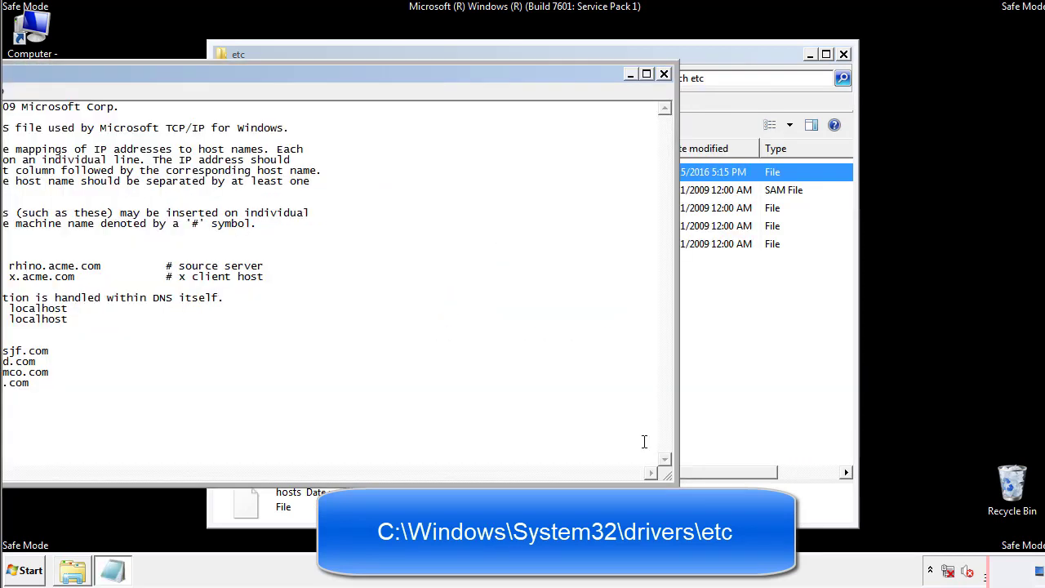
drag(430, 80, 667, 96)
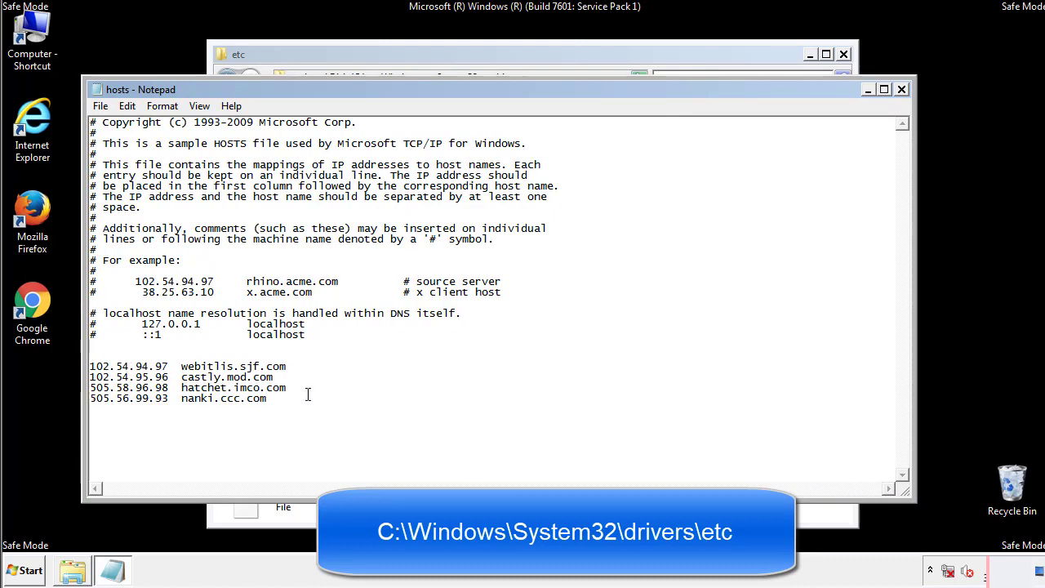
- Delete the four custom host entries, then close Notepad and save hosts
drag(292, 400, 90, 365)
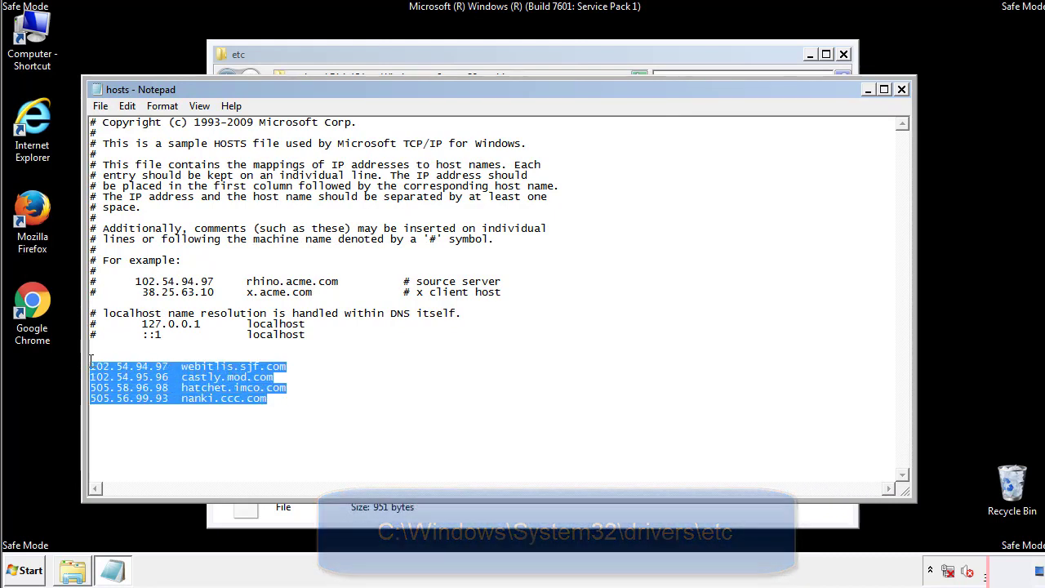
key(Delete)
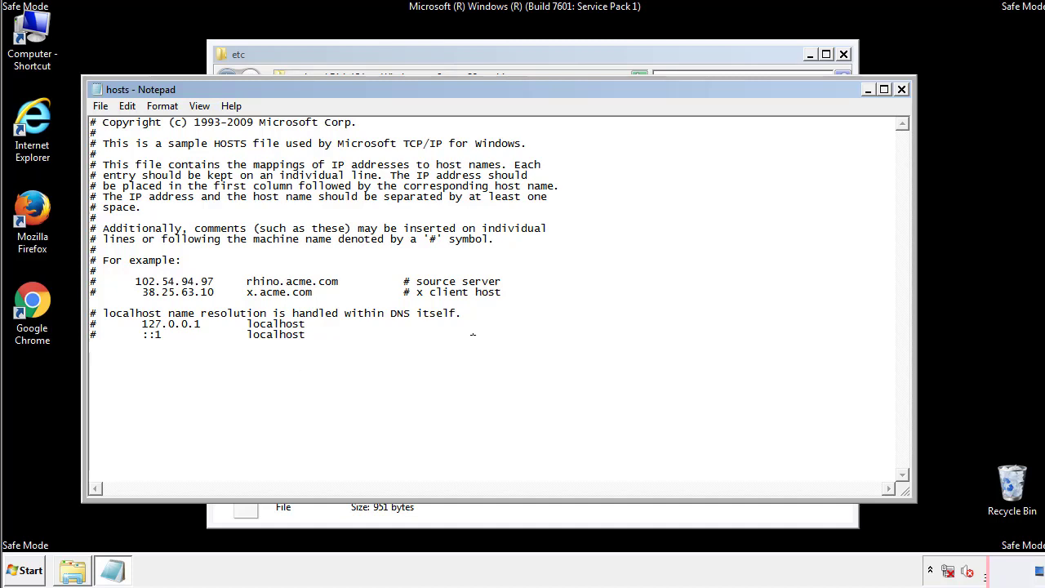
click(902, 89)
click(460, 296)
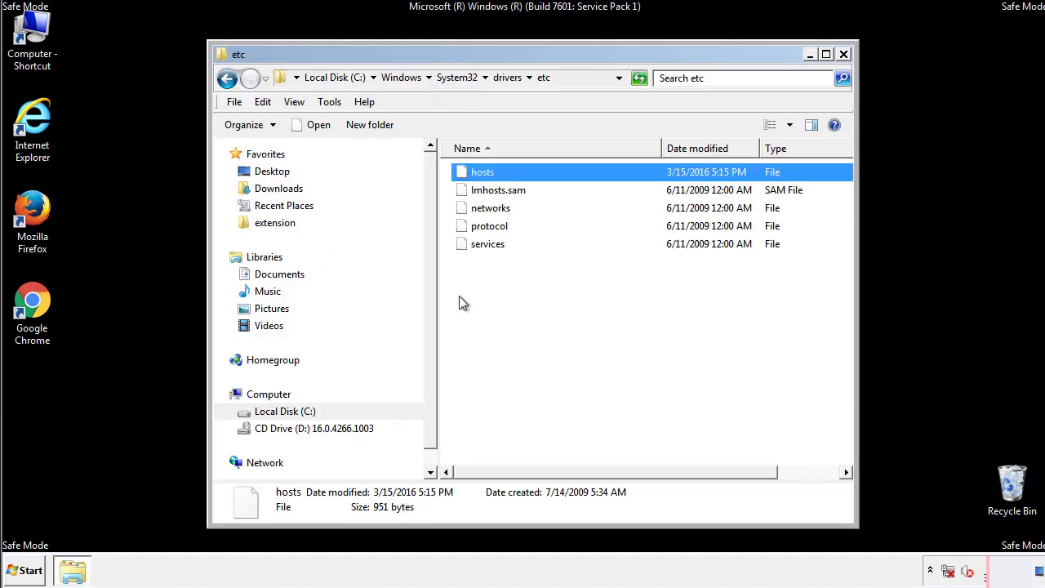
- Close the etc window and open the Startup folder from All Programs
click(843, 54)
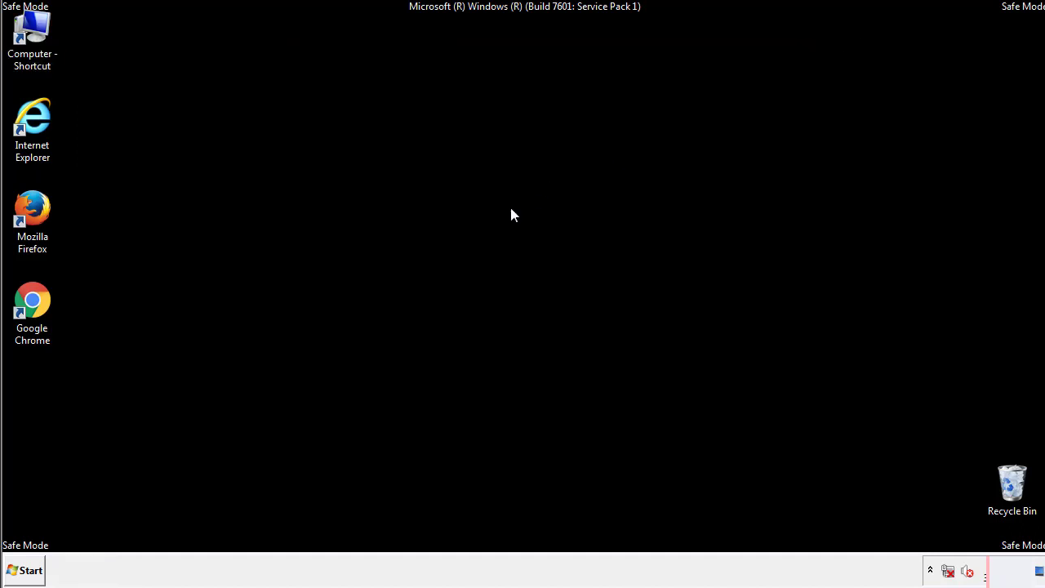
click(26, 572)
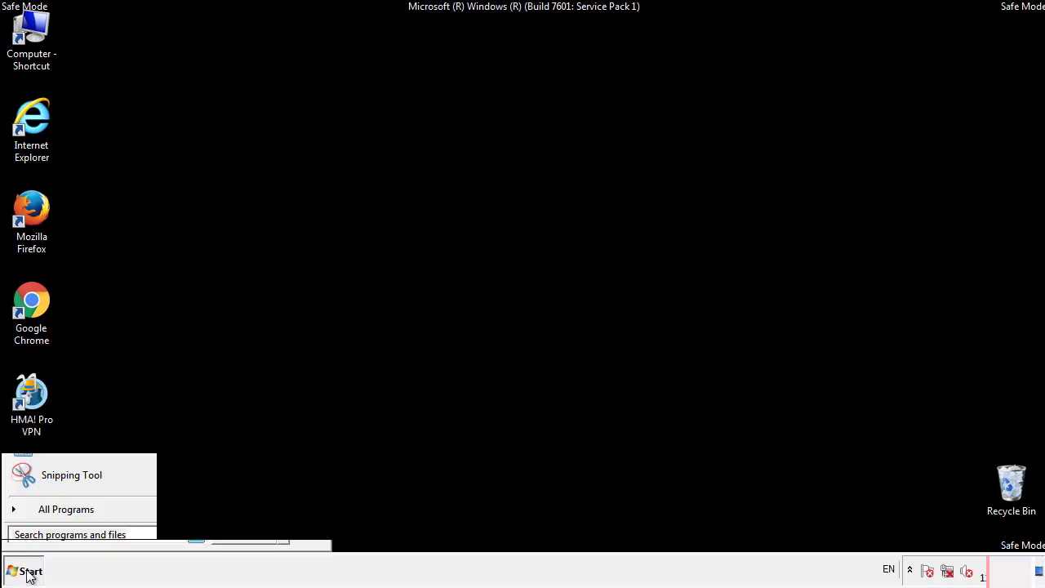
click(47, 514)
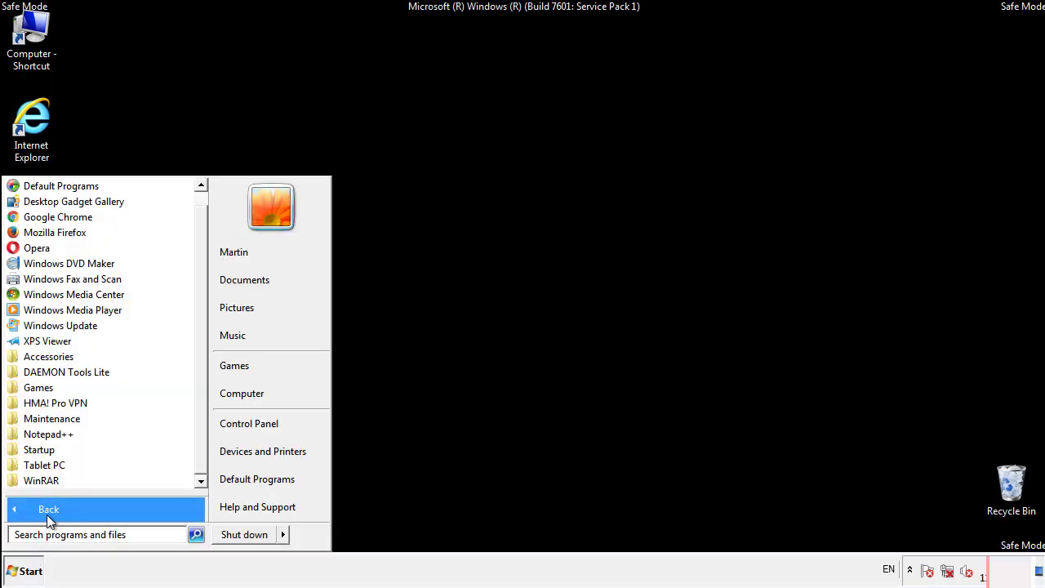
right_click(42, 454)
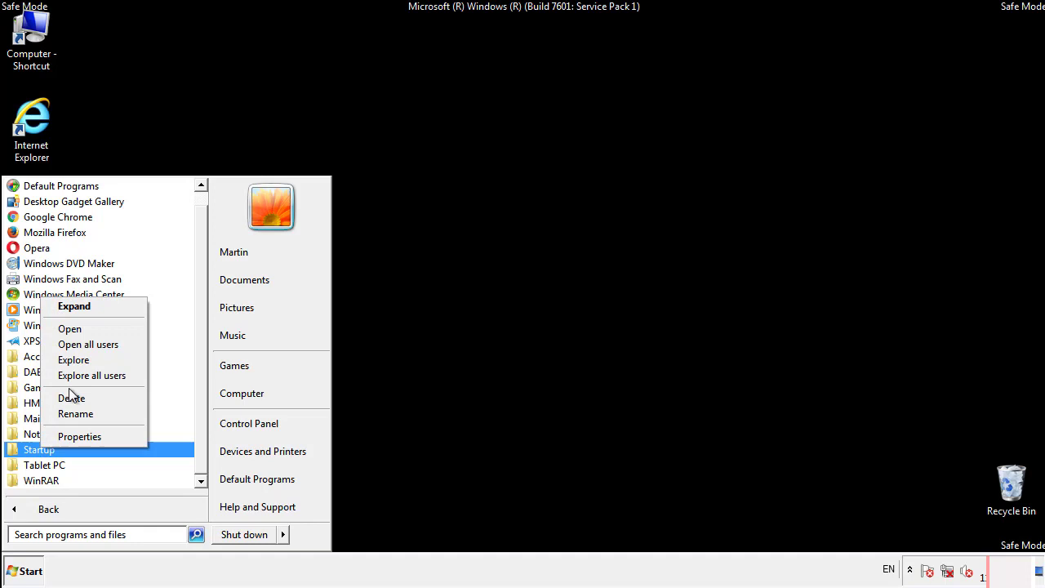
click(78, 327)
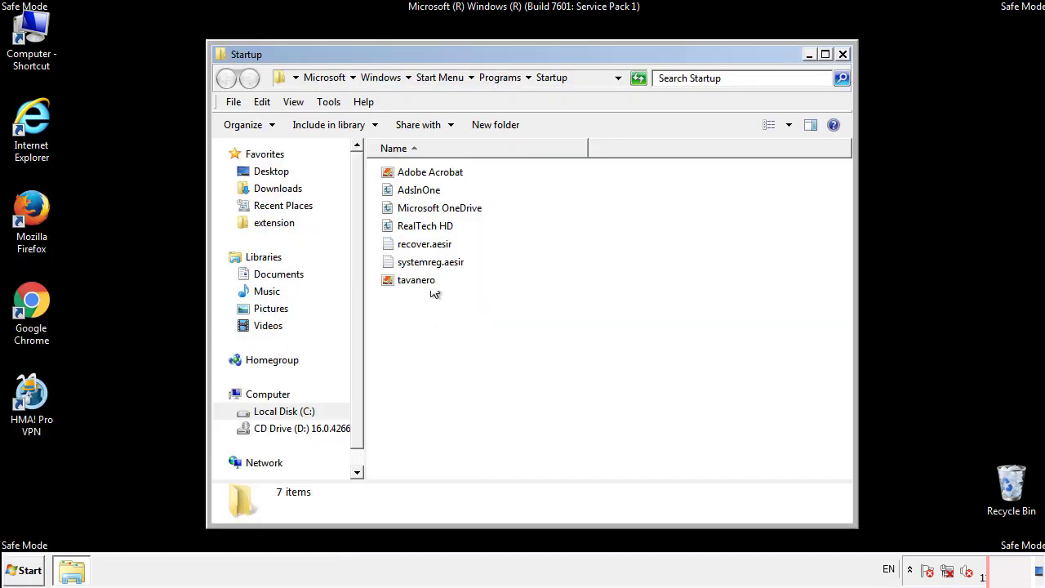
- Delete AdsInOne, recover.aesir, systemreg.aesir and tavanero, then close the Startup window
click(425, 192)
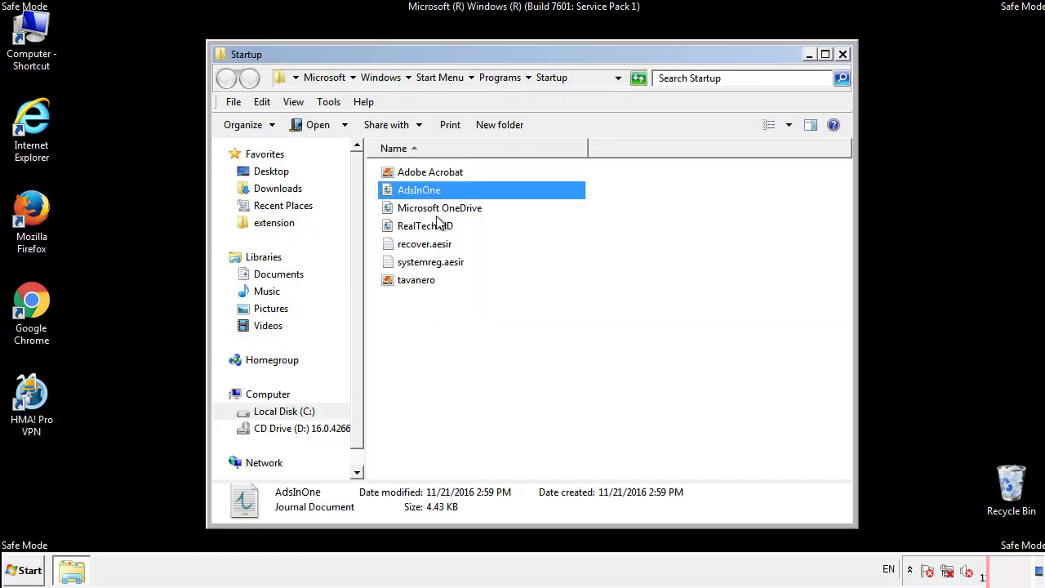
ctrl+click(435, 244)
ctrl+click(433, 262)
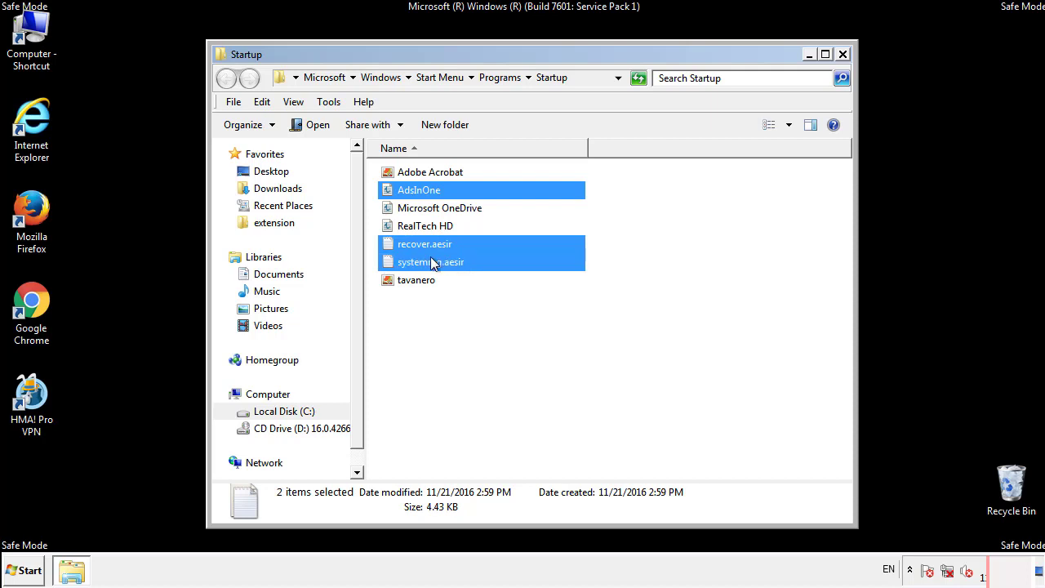
ctrl+click(417, 277)
right_click(413, 281)
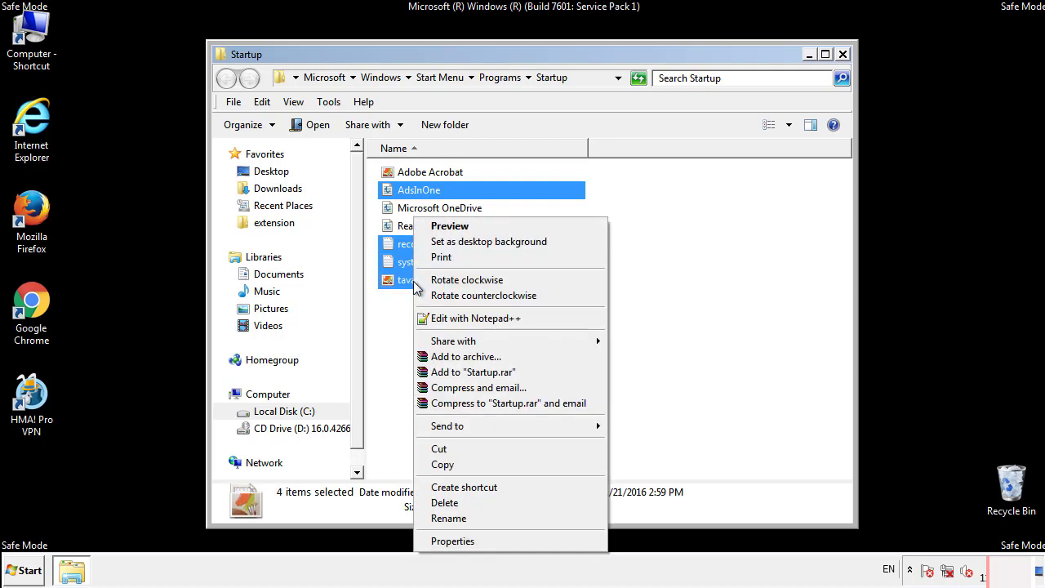
click(442, 503)
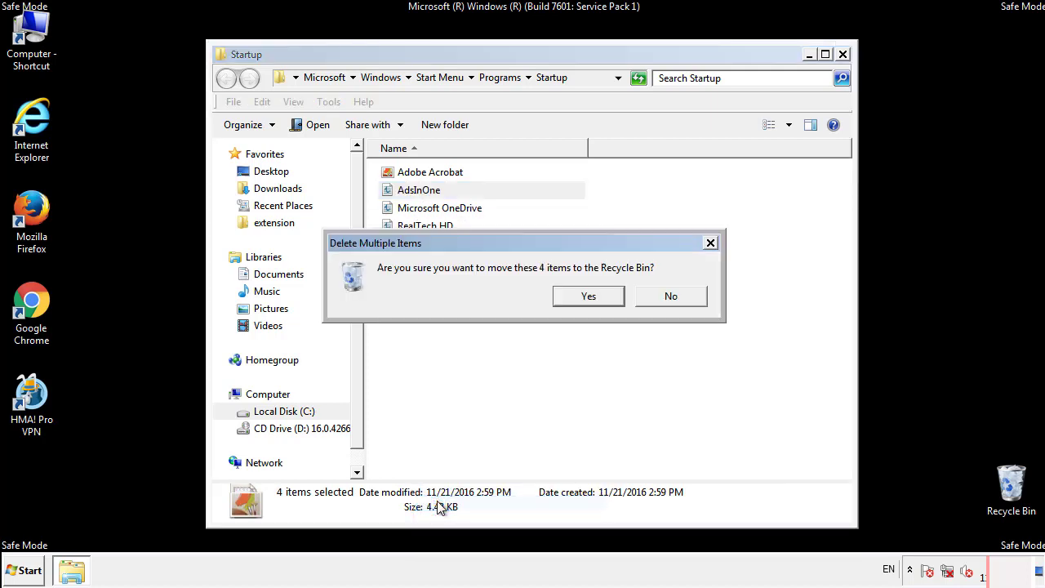
click(579, 299)
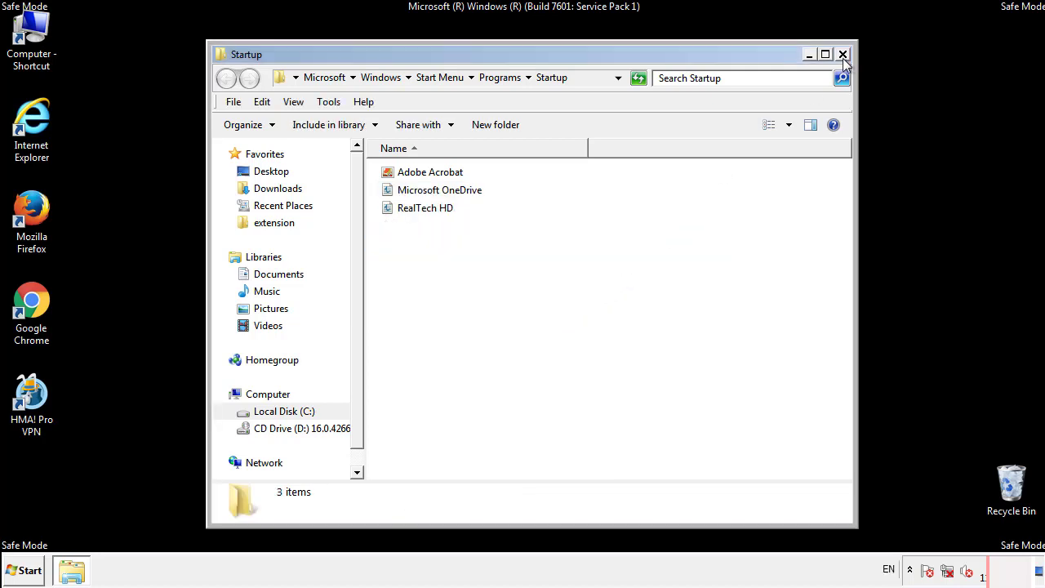
click(843, 55)
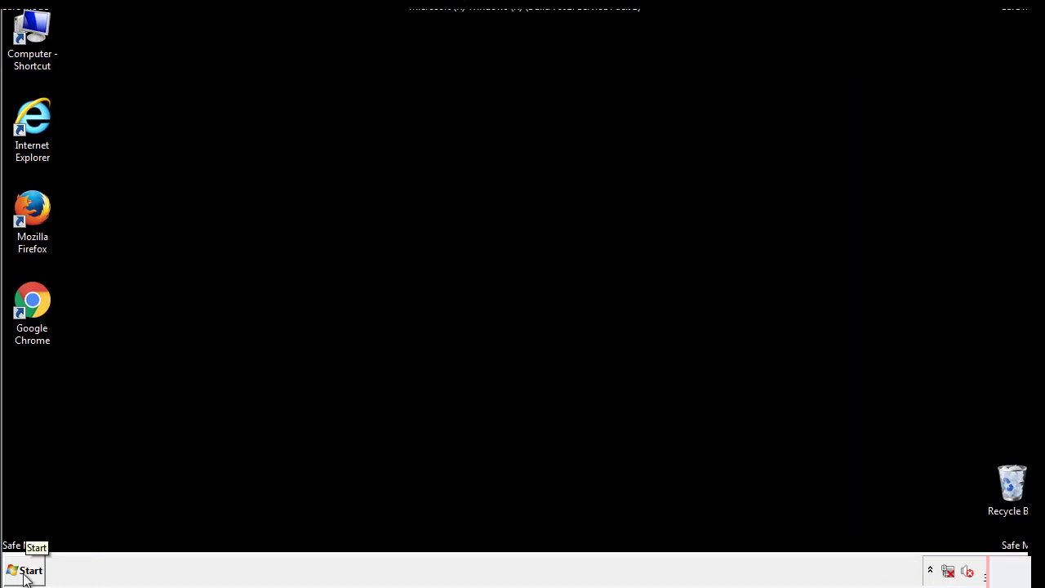
- Launch regedit and expand HKEY_LOCAL_MACHINE and its SOFTWARE key
click(25, 576)
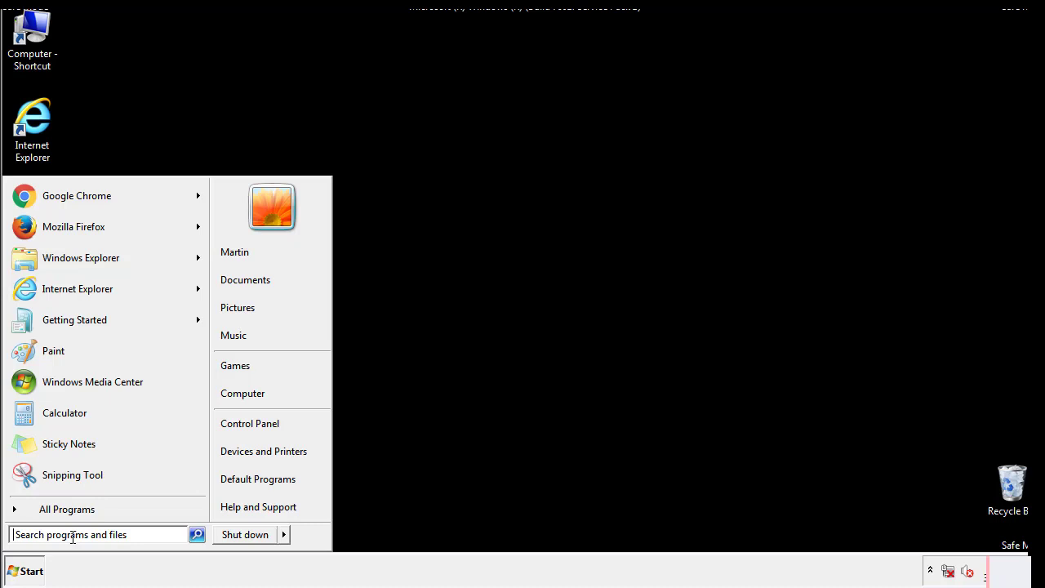
text(reged)
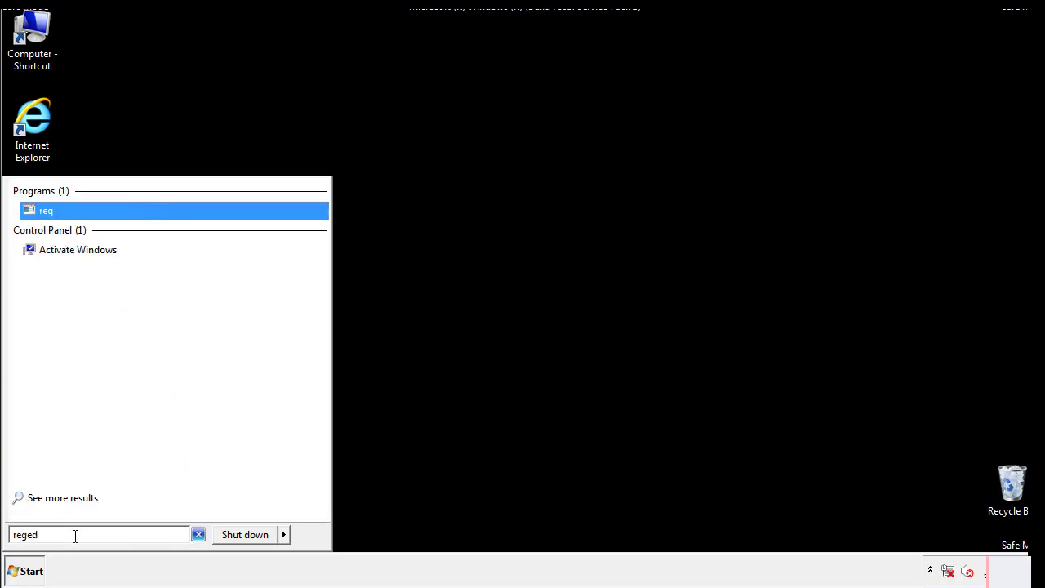
text(it)
key(Return)
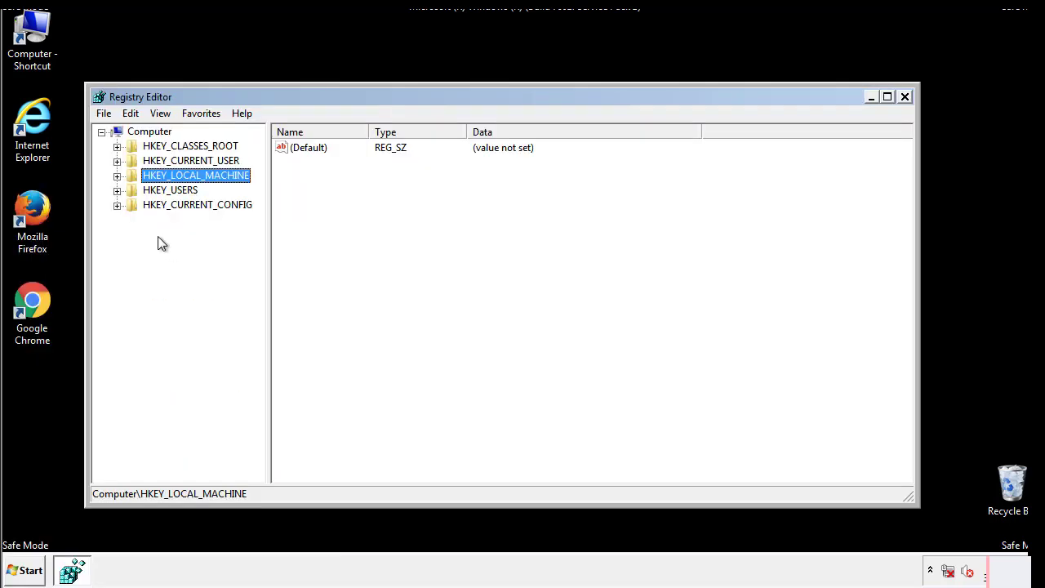
click(117, 176)
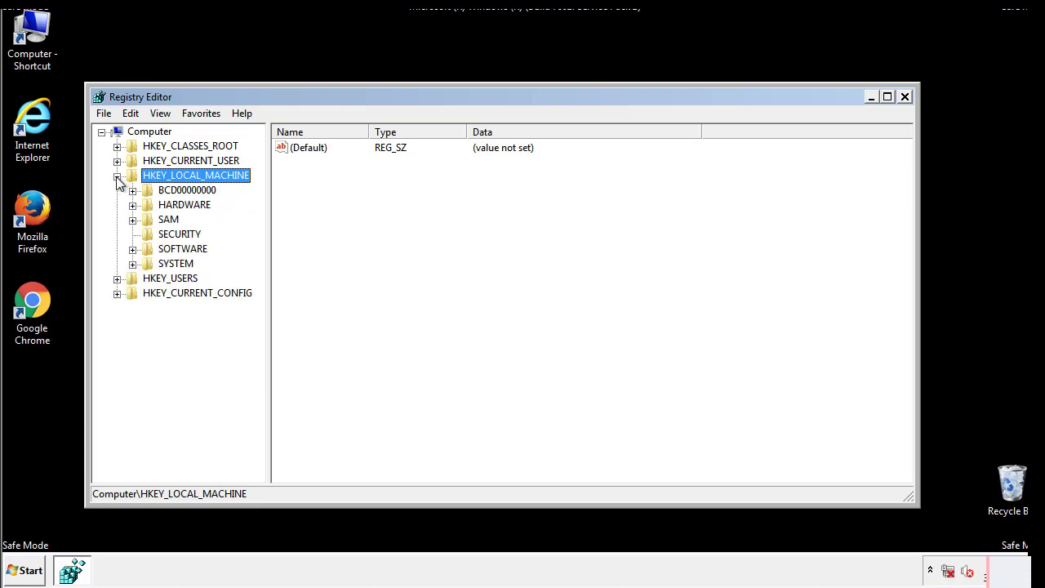
click(132, 249)
- Expand Microsoft, Windows and CurrentVersion to reveal the Run and RunOnce subkeys
scroll(257, 245, down, 1)
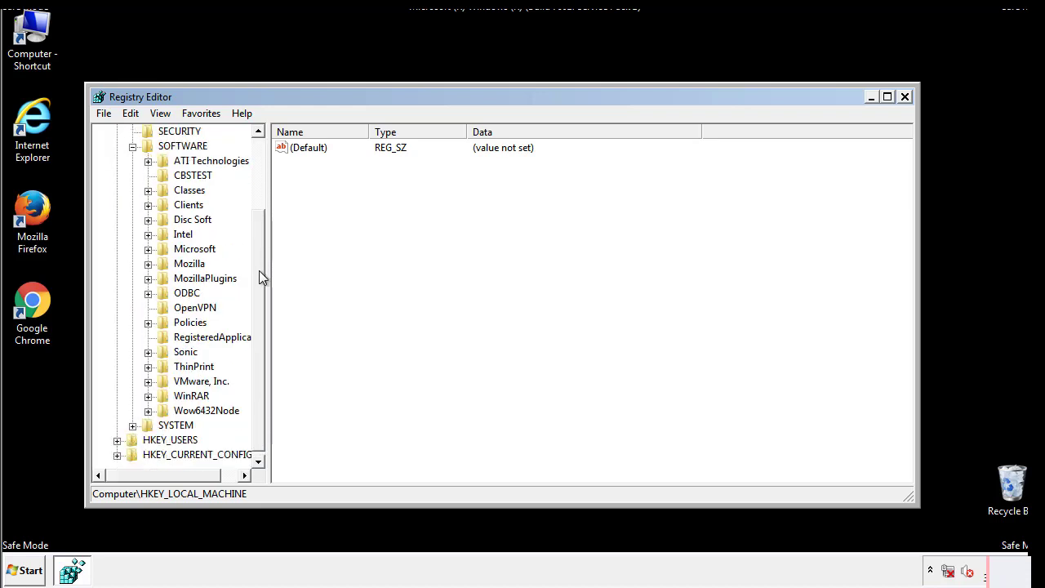
click(148, 250)
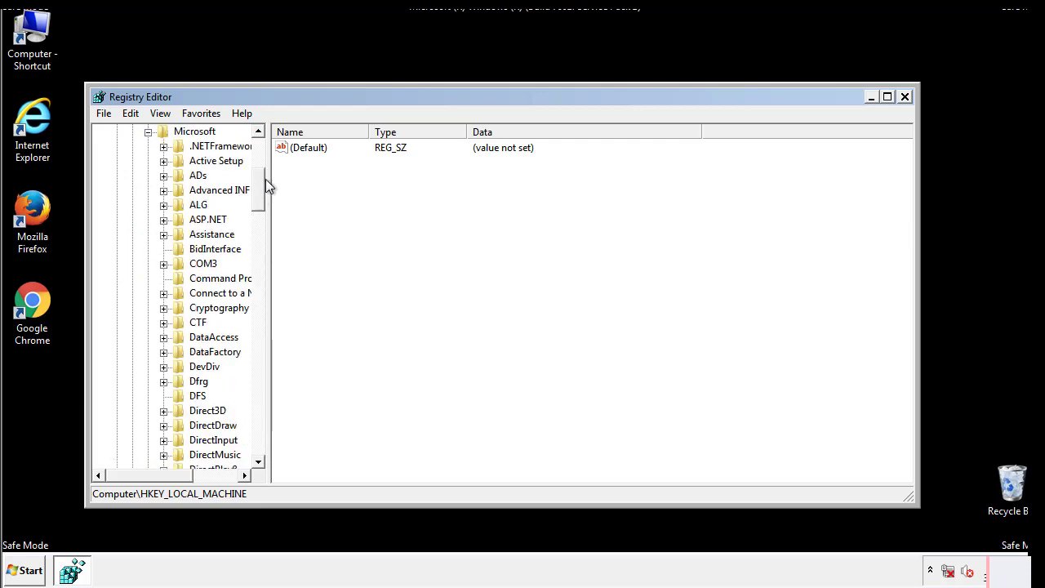
mouse_move(257, 202)
mouse_down()
mouse_move(258, 445)
mouse_move(257, 422)
mouse_up()
click(163, 249)
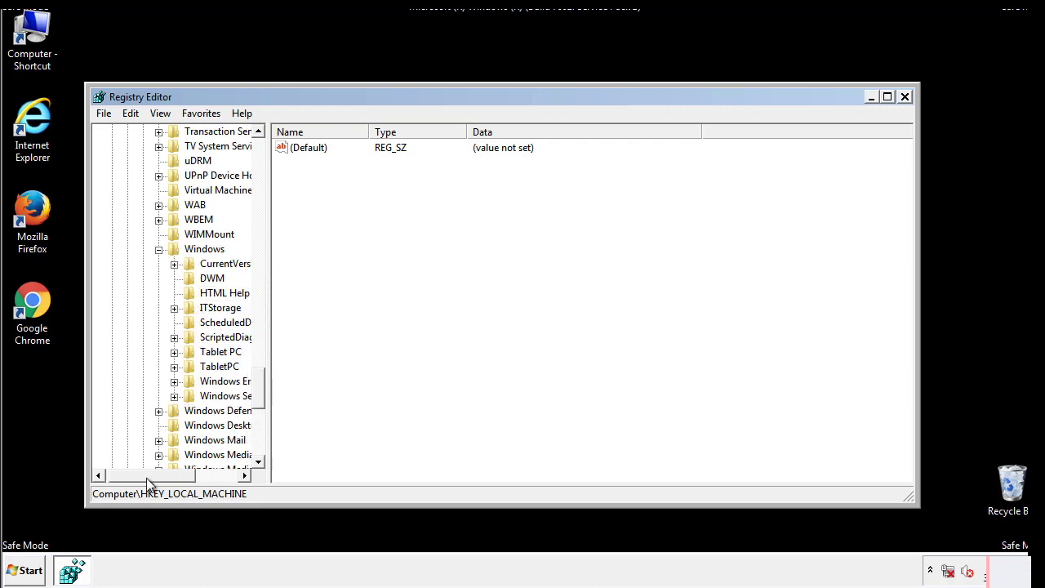
drag(146, 478, 166, 479)
click(134, 264)
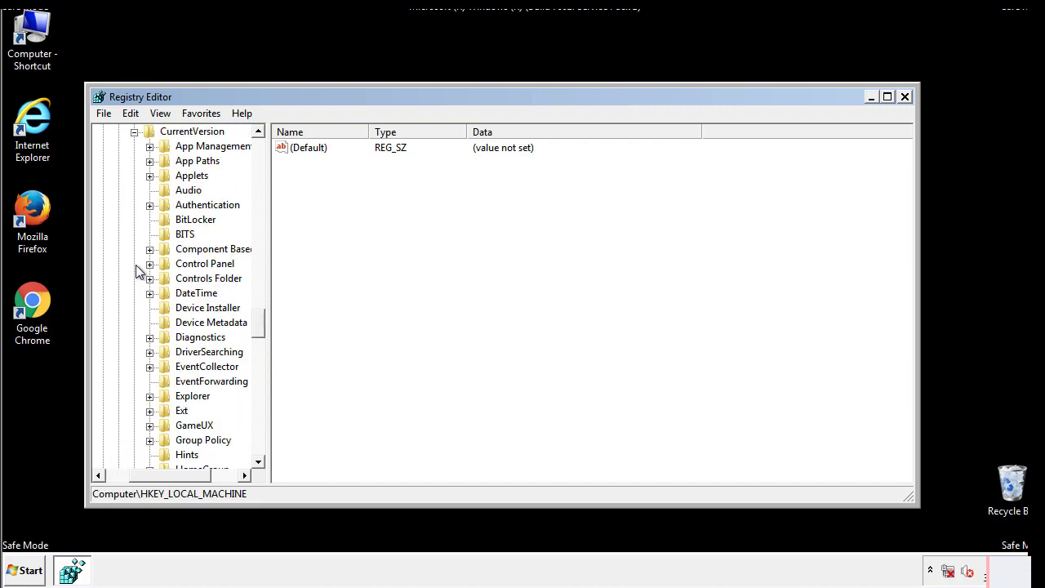
mouse_move(266, 323)
mouse_down()
mouse_move(261, 397)
mouse_move(258, 378)
mouse_up()
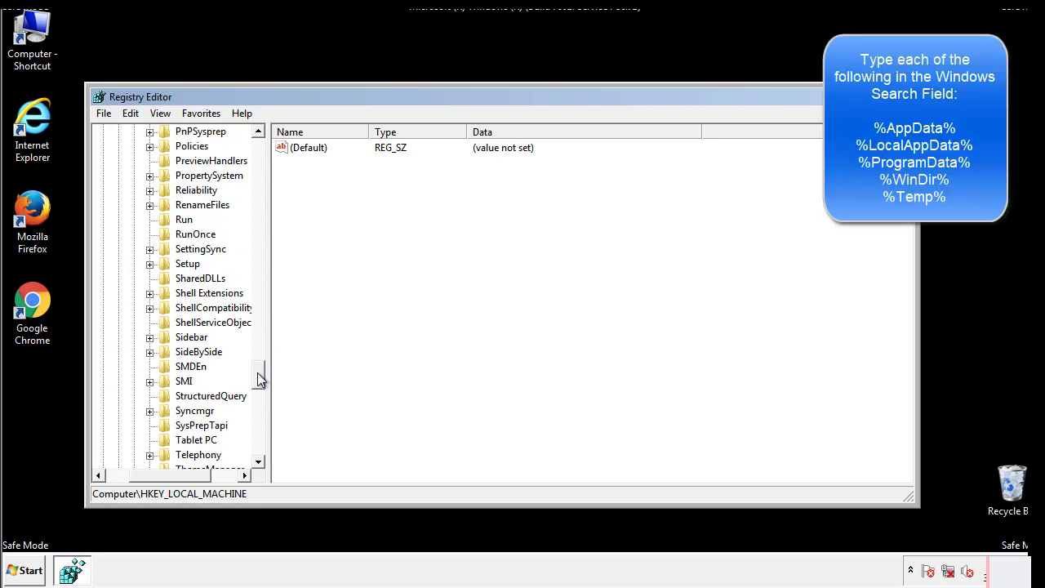
- Delete the tappi.loc value from HKLM's CurrentVersion\Run key, keeping the VMware entry
click(173, 222)
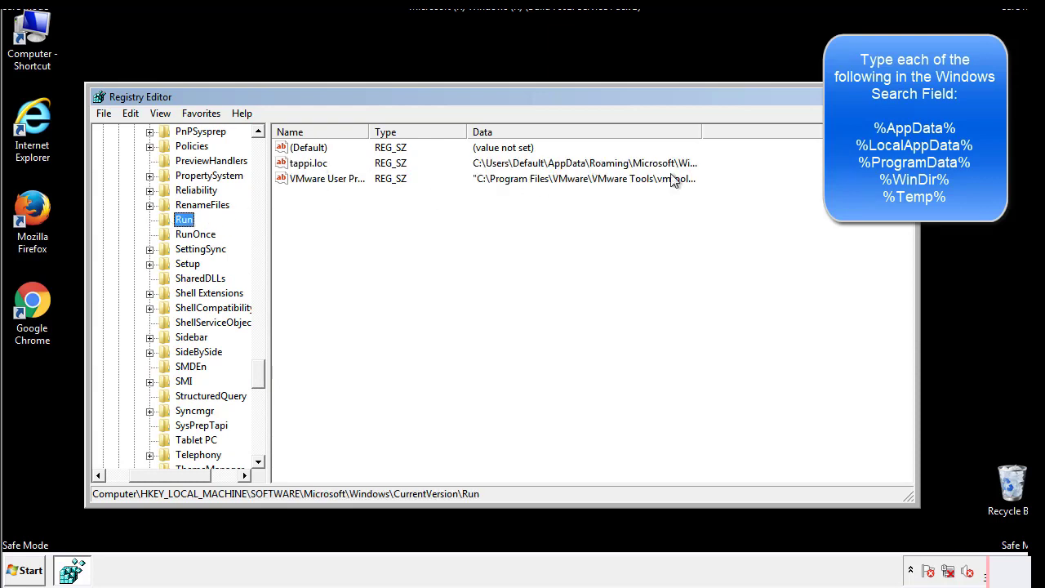
click(311, 168)
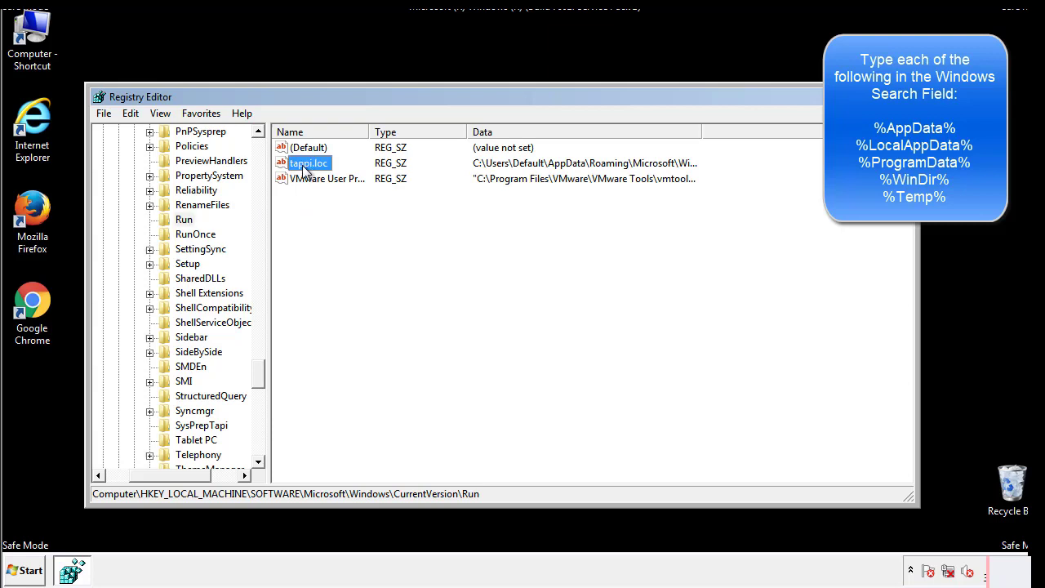
right_click(302, 165)
click(326, 213)
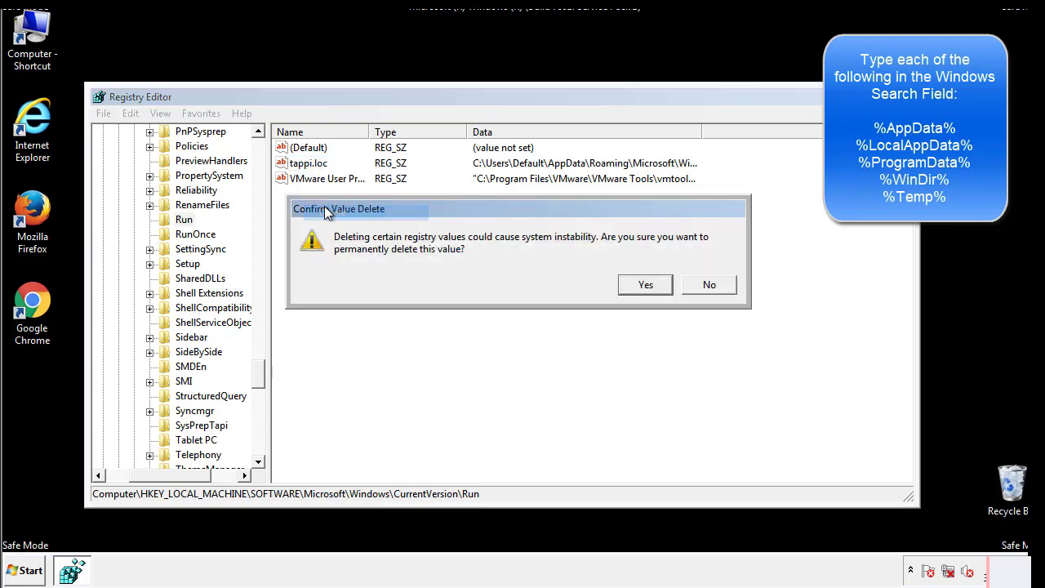
click(636, 289)
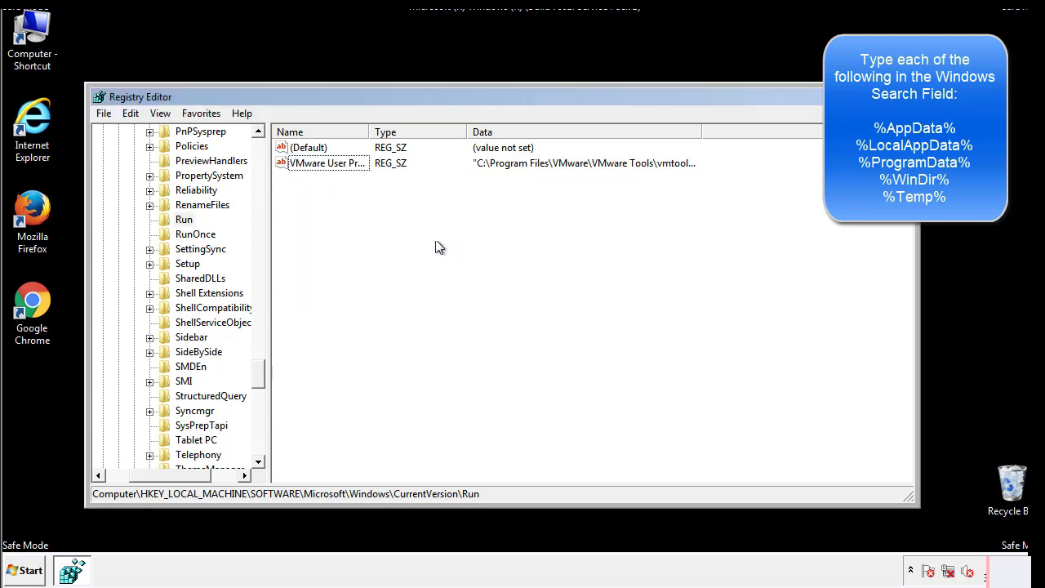
drag(257, 373, 258, 445)
- Collapse HKEY_LOCAL_MACHINE and expand HKEY_CURRENT_USER down to its Software key
drag(176, 477, 127, 488)
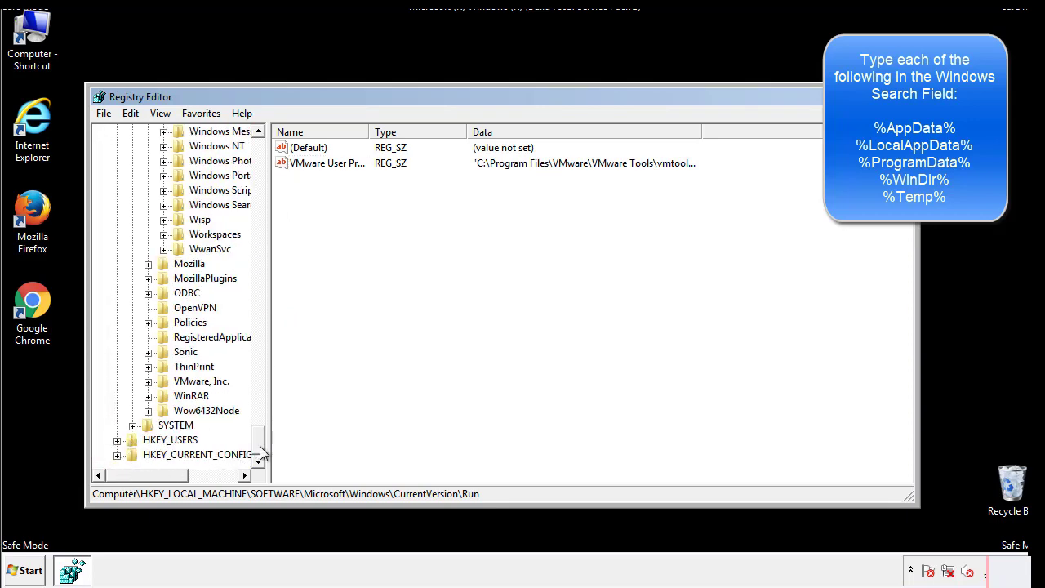
drag(258, 445, 268, 161)
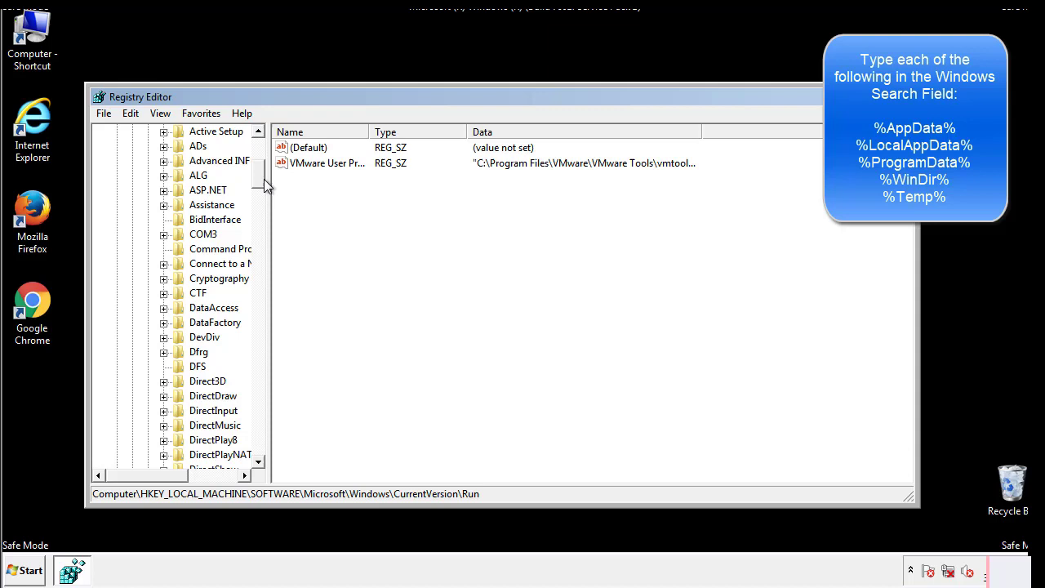
click(117, 175)
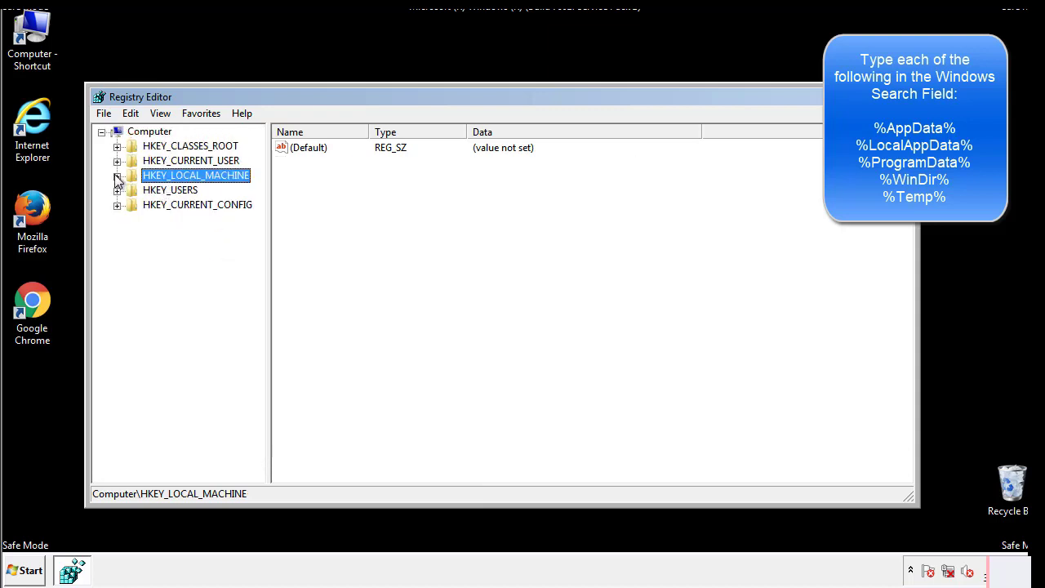
click(117, 161)
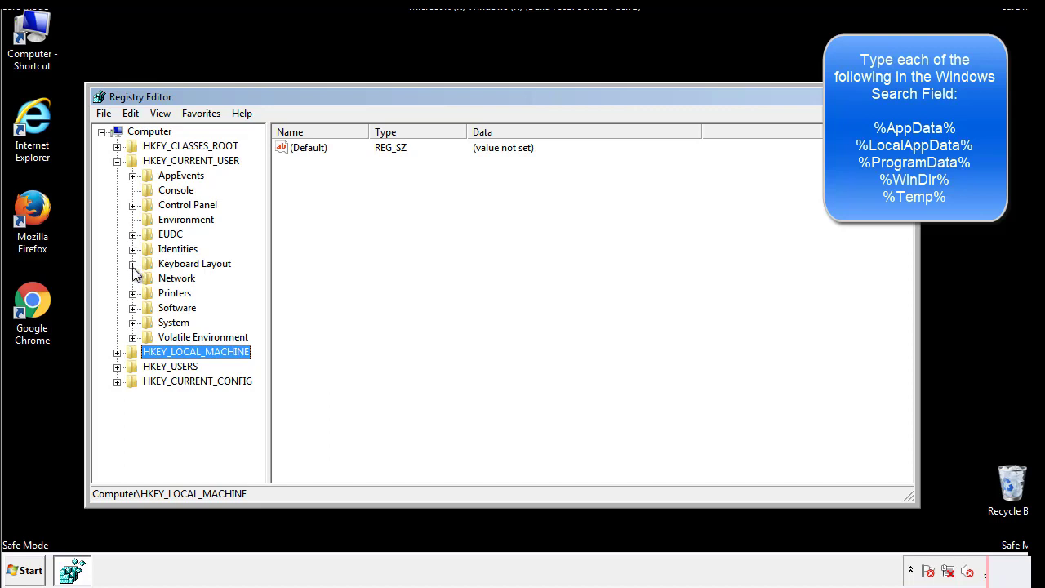
click(134, 310)
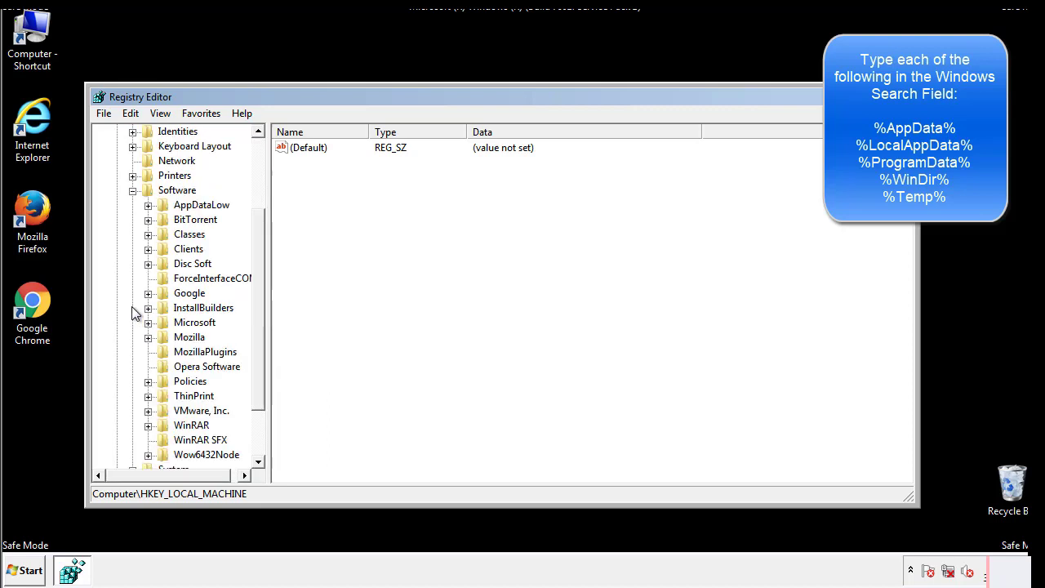
drag(257, 296, 257, 312)
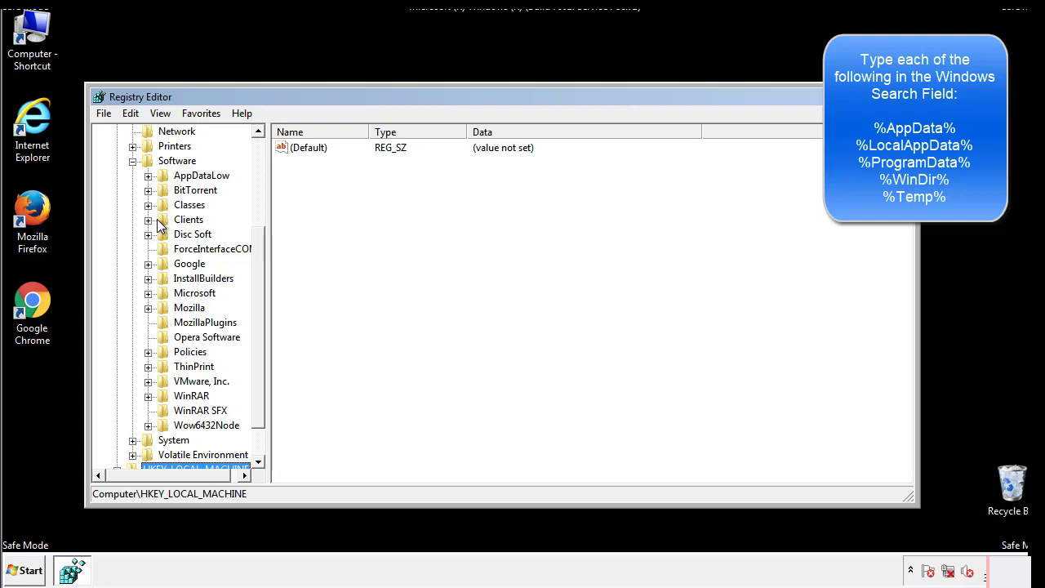
- Expand to HKCU's CurrentVersion\Run, review its DAEMON Tools entry, then collapse Windows
click(148, 294)
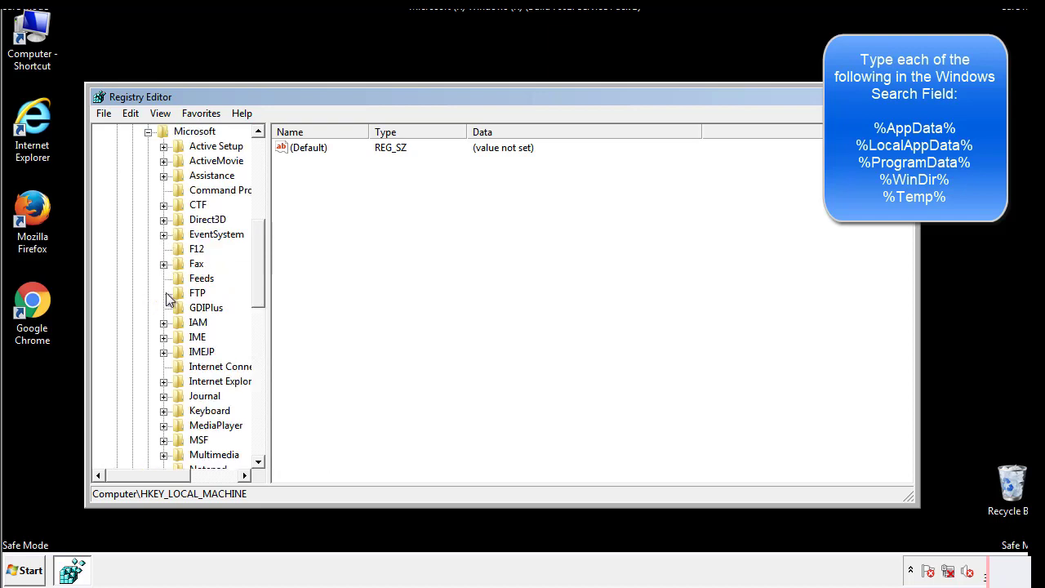
drag(257, 245, 258, 340)
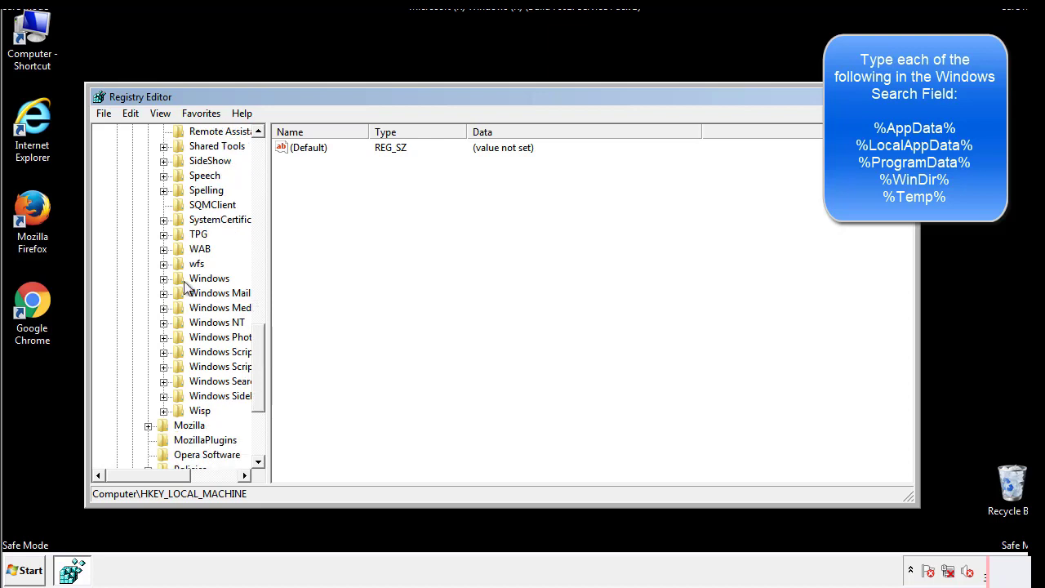
click(164, 278)
click(179, 294)
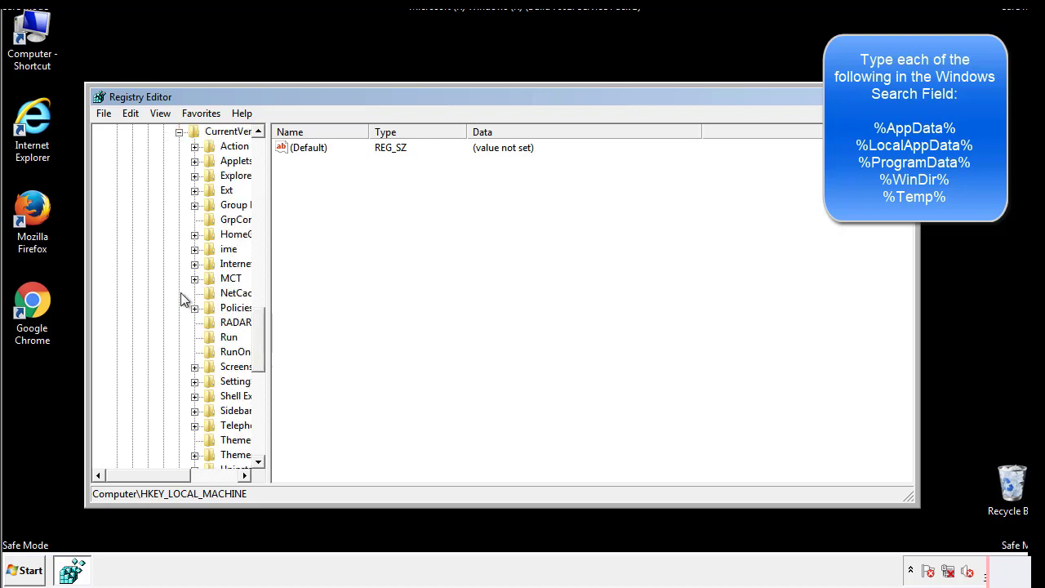
drag(159, 480, 184, 475)
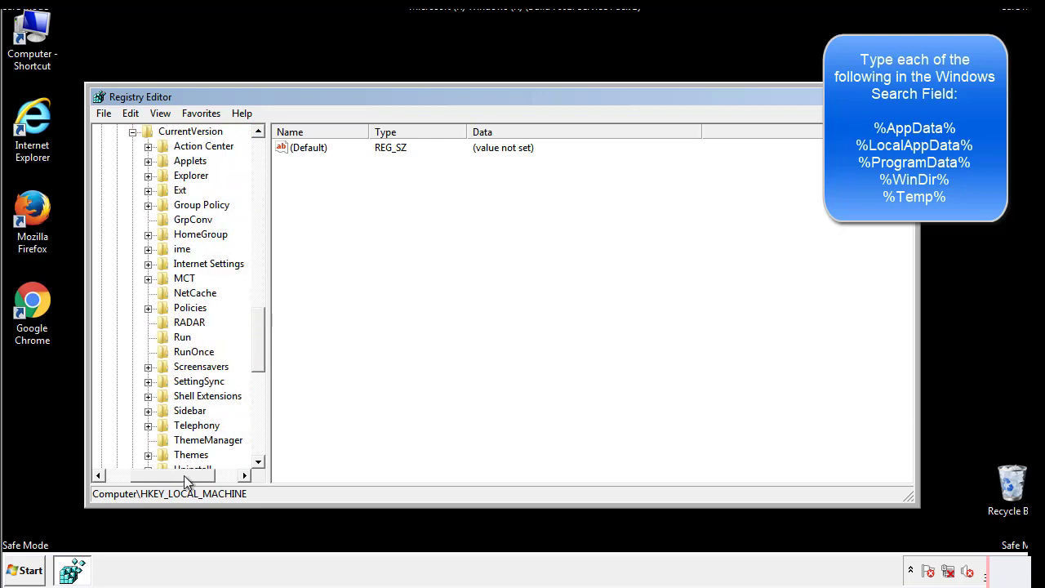
click(181, 337)
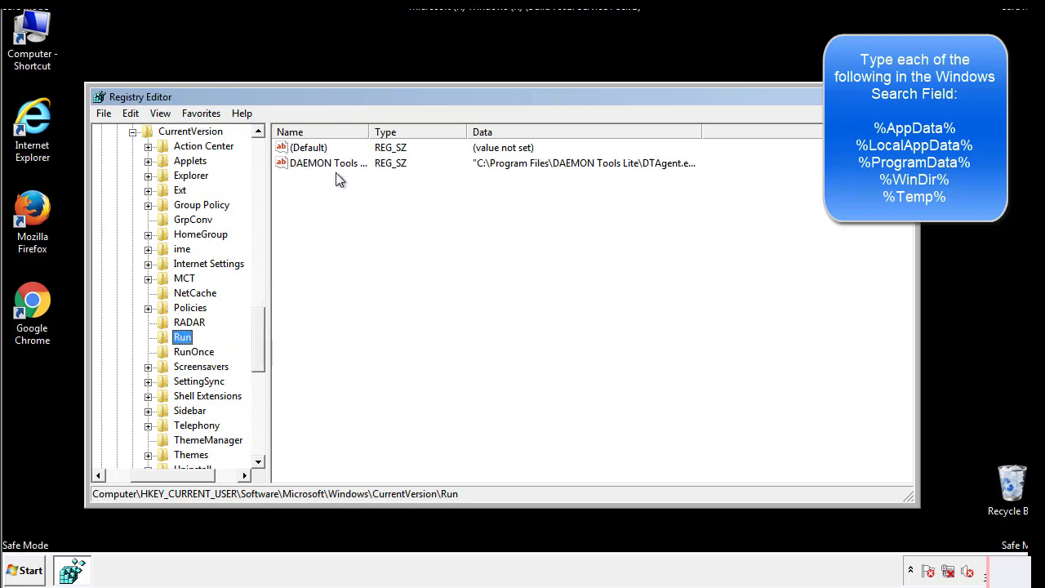
click(443, 187)
drag(173, 473, 153, 474)
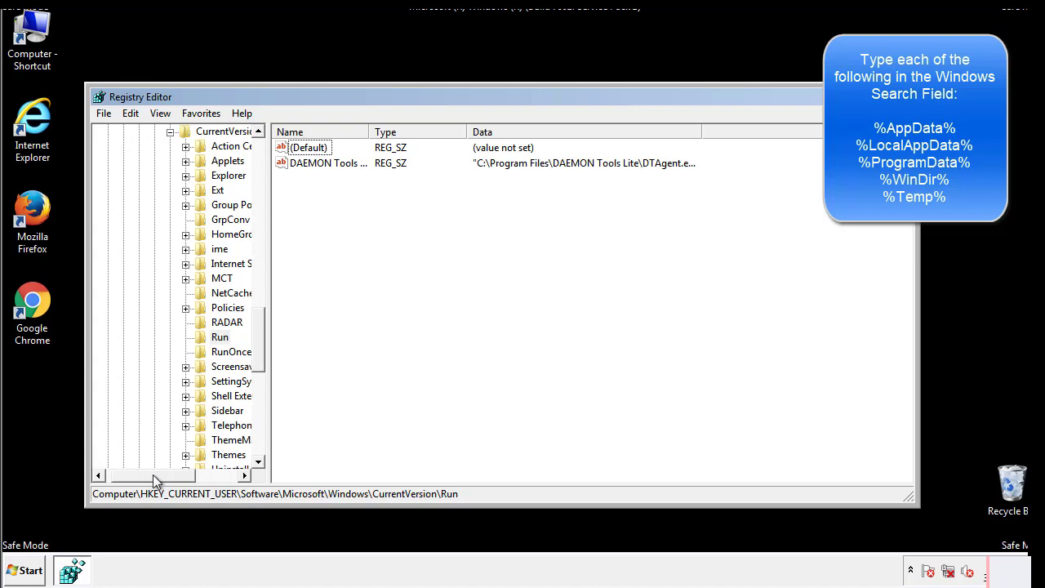
drag(264, 362, 258, 340)
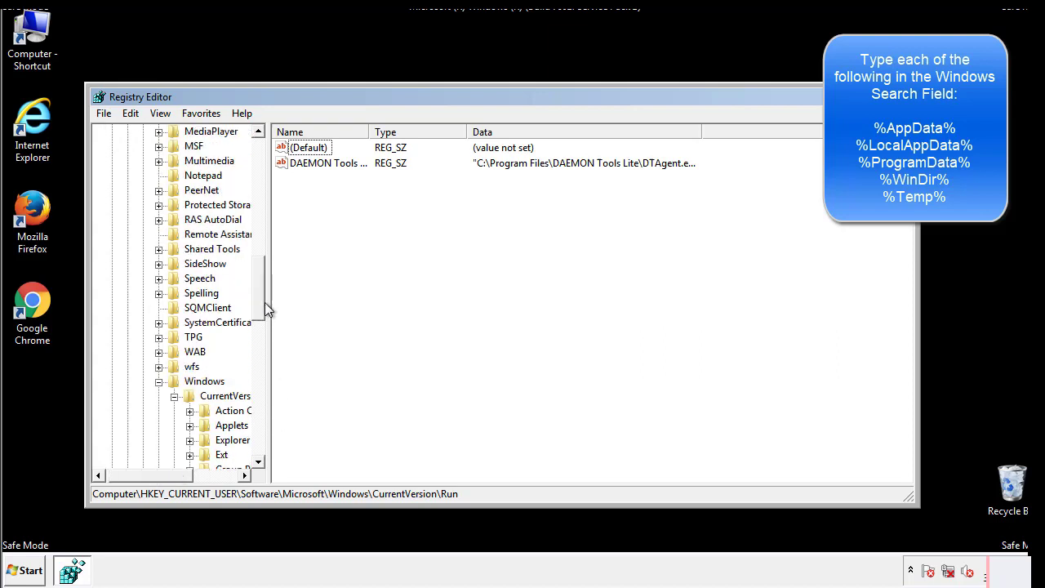
click(159, 383)
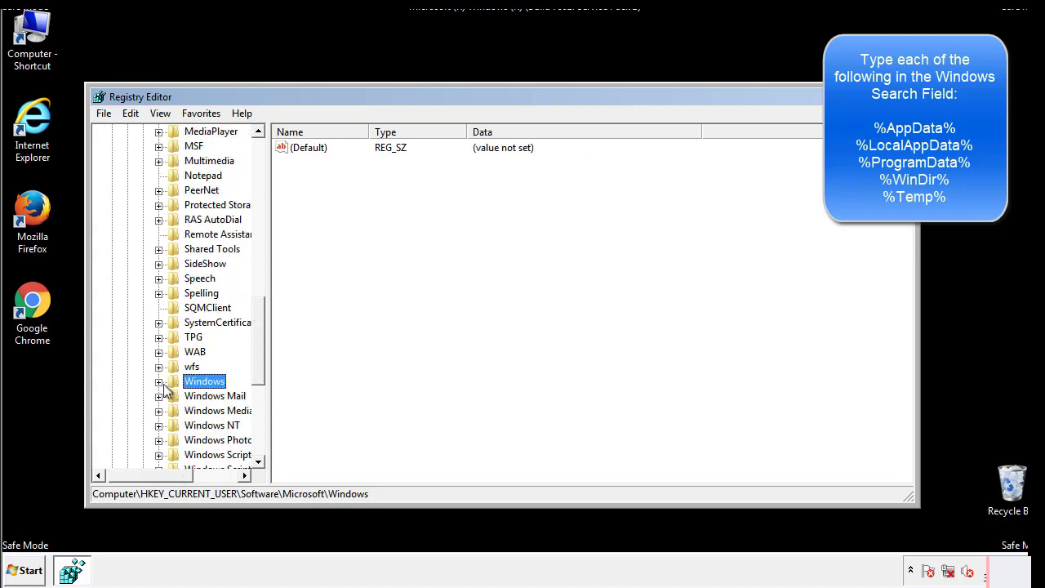
- Use Edit > Find to search the registry for %temp%
drag(262, 363, 263, 202)
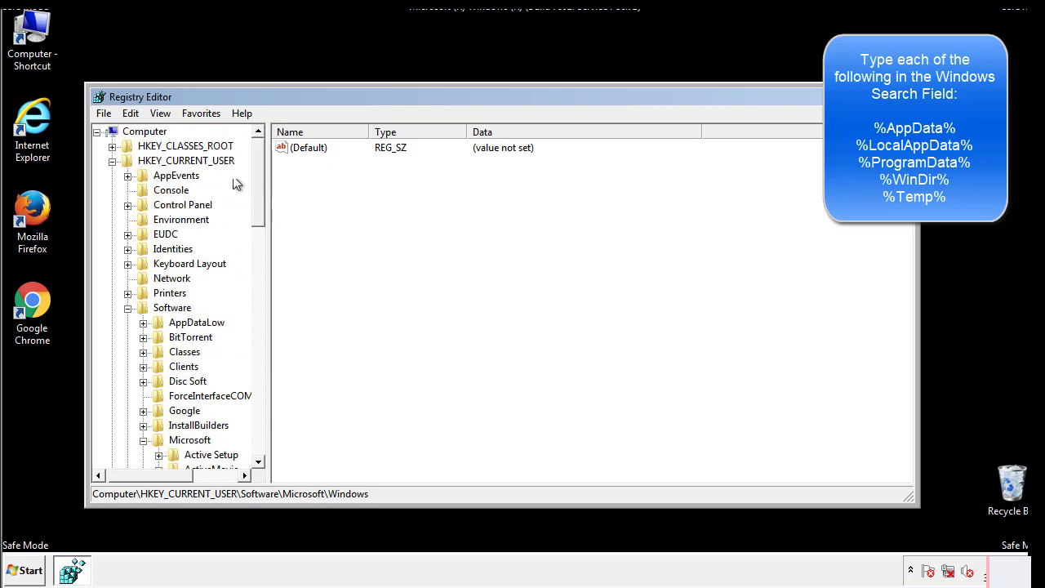
click(133, 114)
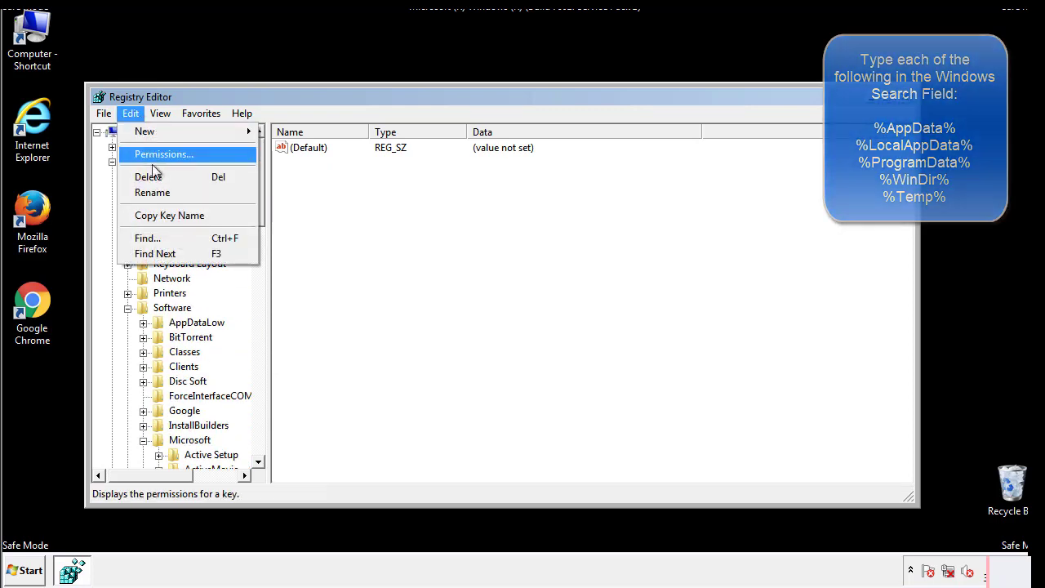
click(148, 238)
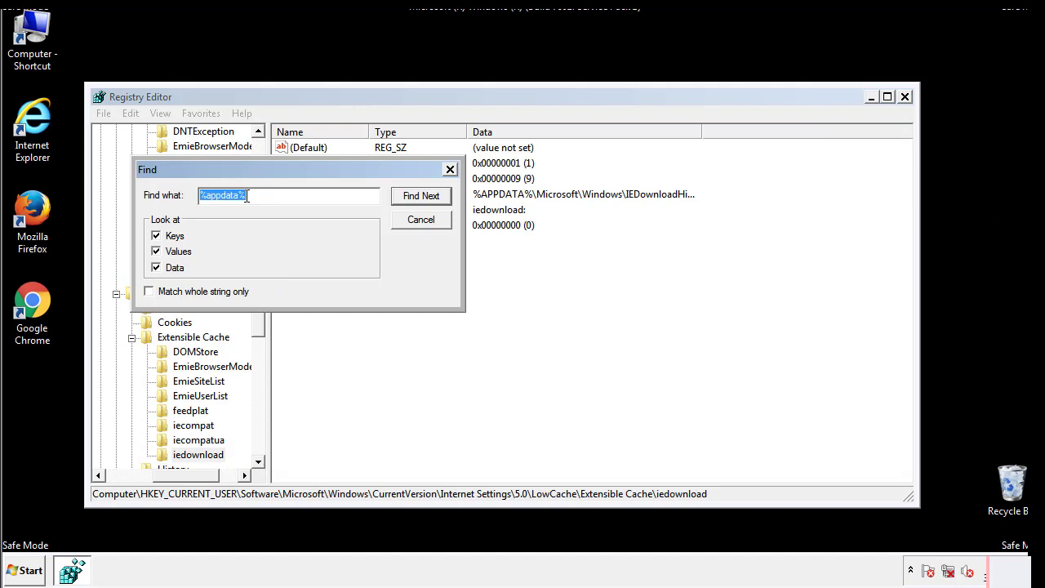
text(%t)
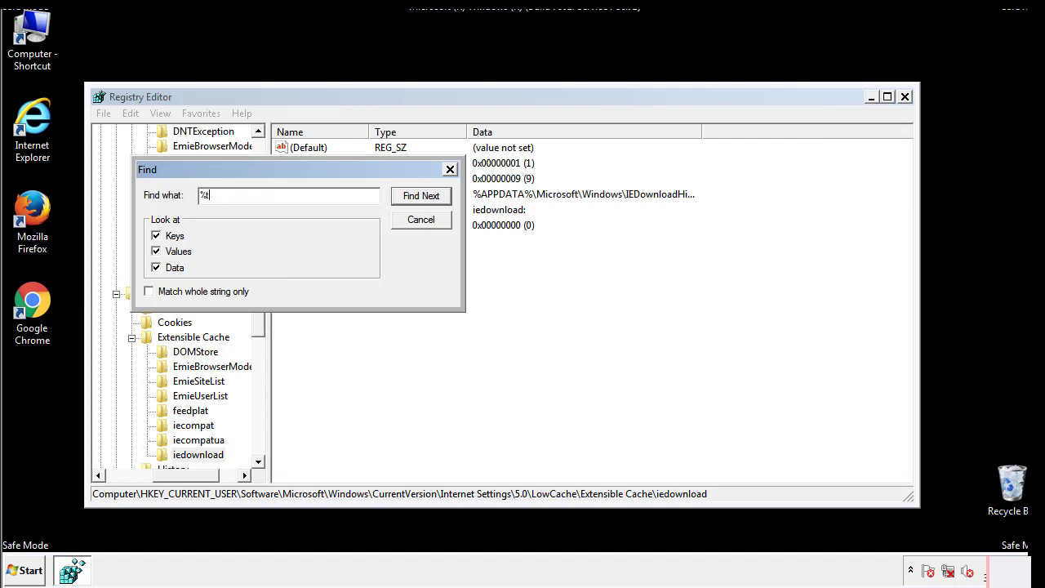
text(emp%)
key(Return)
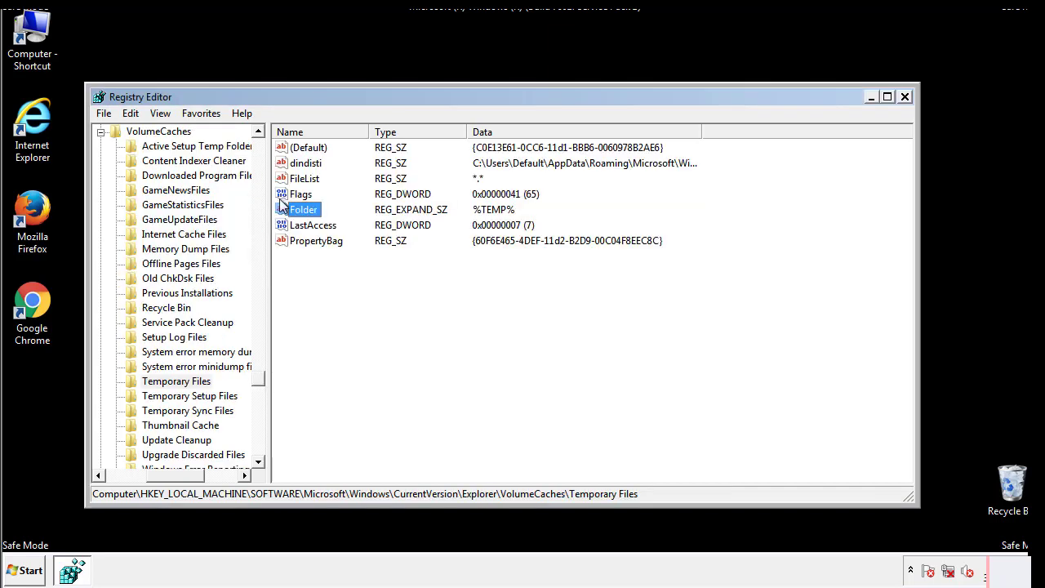
- Select and delete all values in the Temporary Files key, confirming the deletion
click(428, 286)
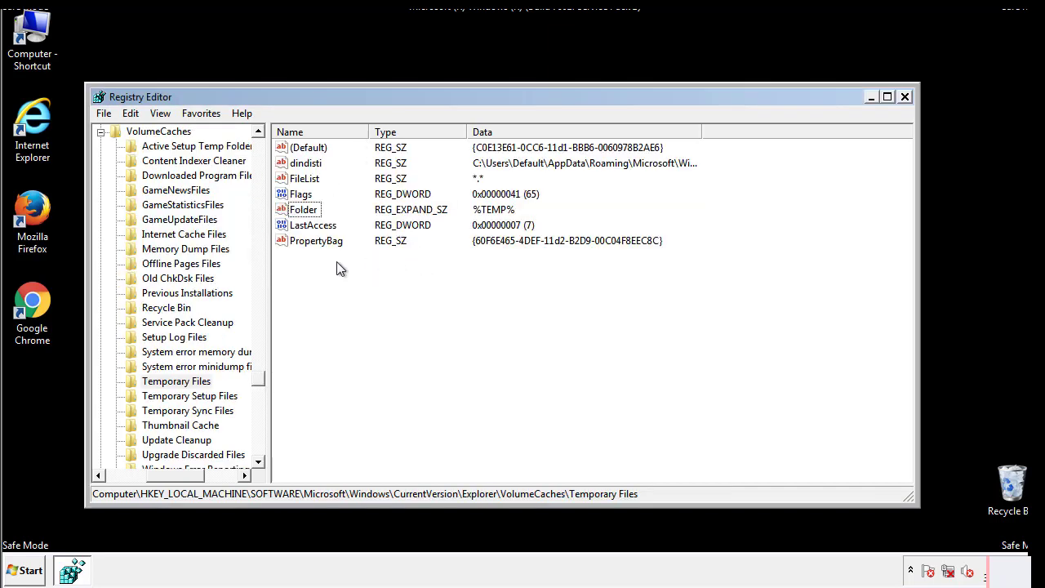
mouse_move(335, 263)
mouse_down()
mouse_move(309, 238)
mouse_move(296, 150)
mouse_up()
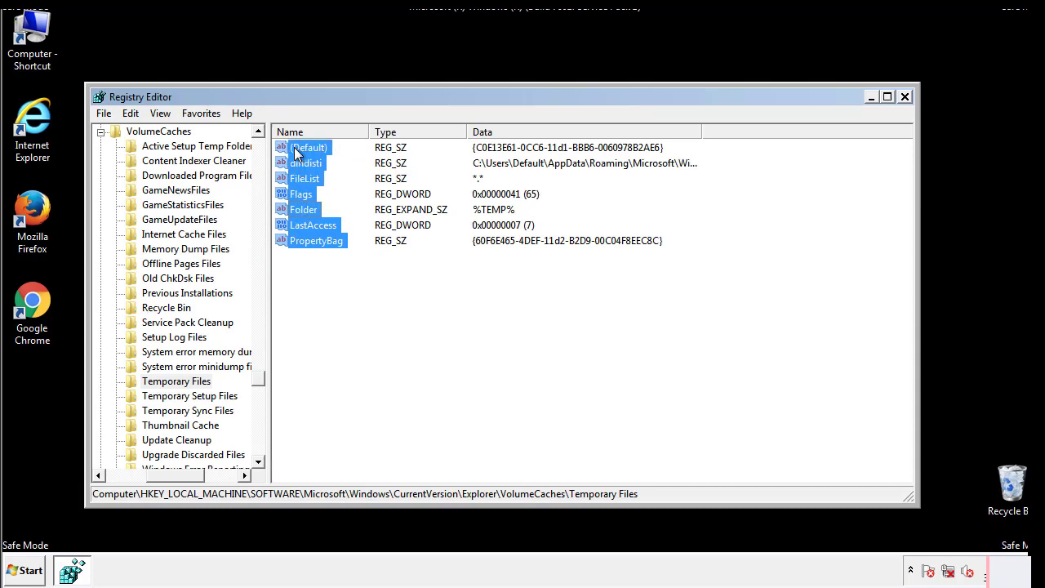
right_click(297, 153)
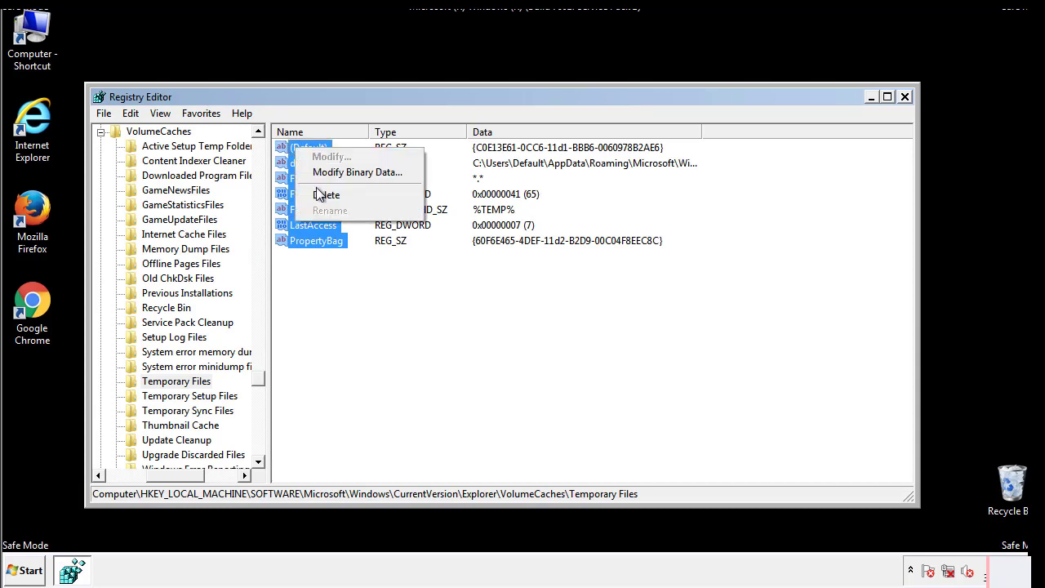
click(317, 196)
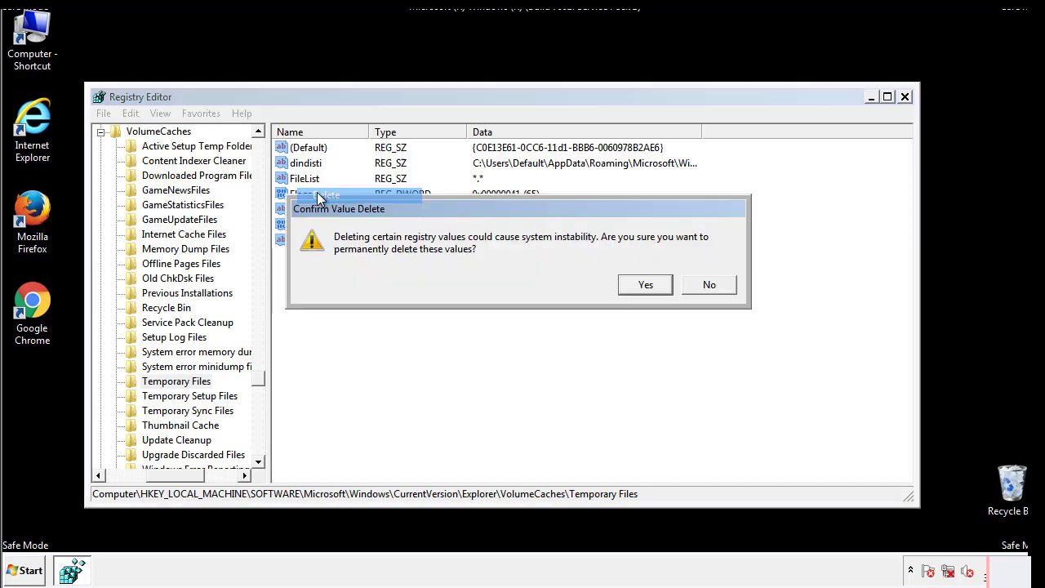
click(645, 285)
click(360, 194)
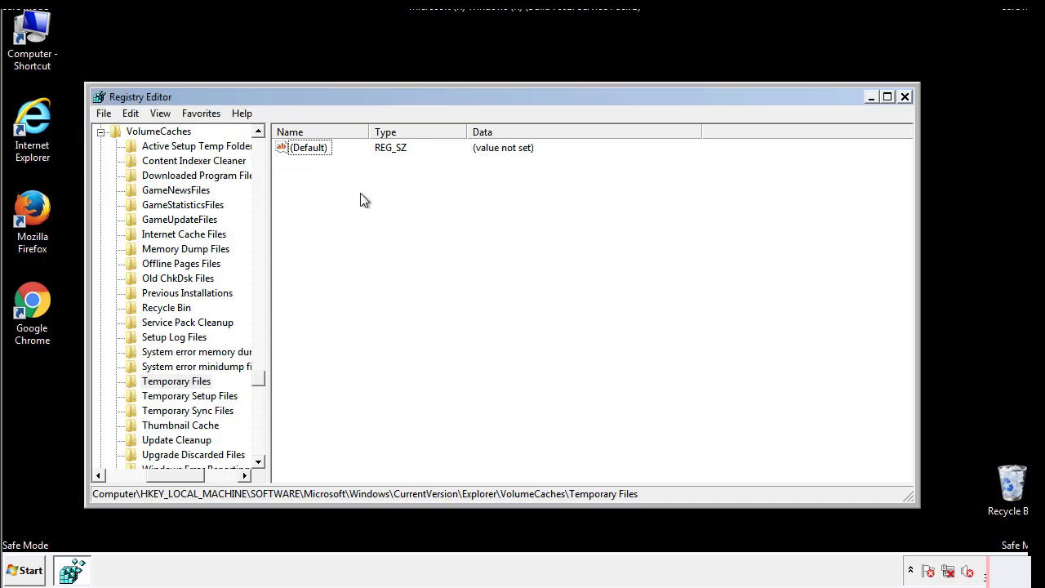
- Close Registry Editor and launch msconfig from the Start menu search
click(907, 98)
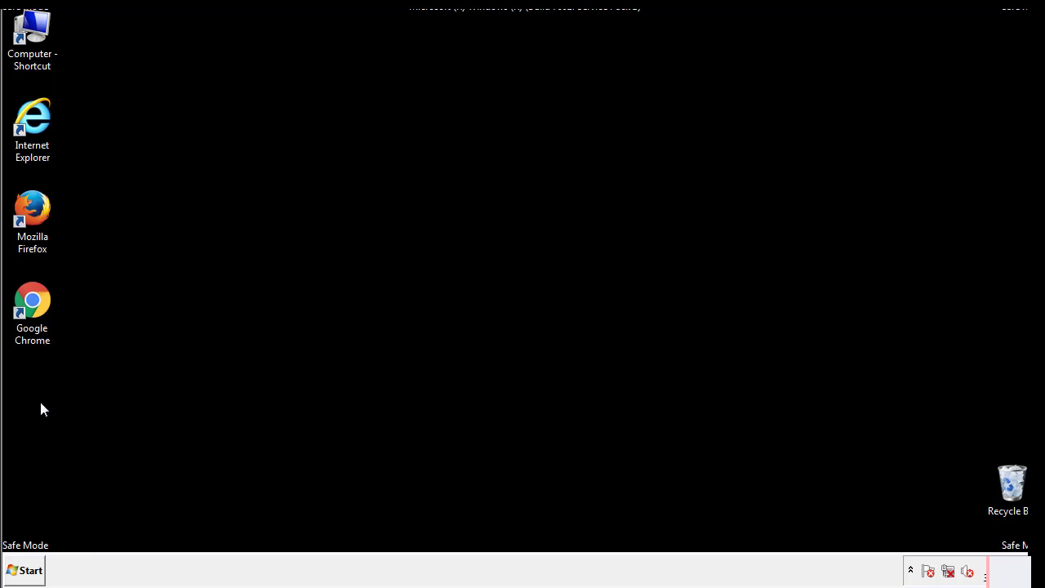
click(22, 573)
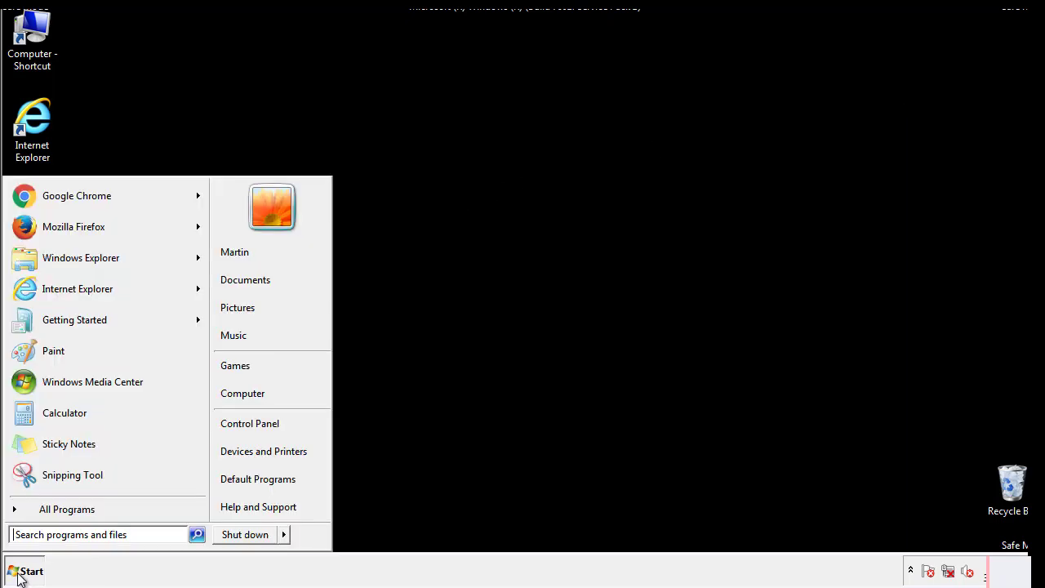
click(56, 534)
text(mscon)
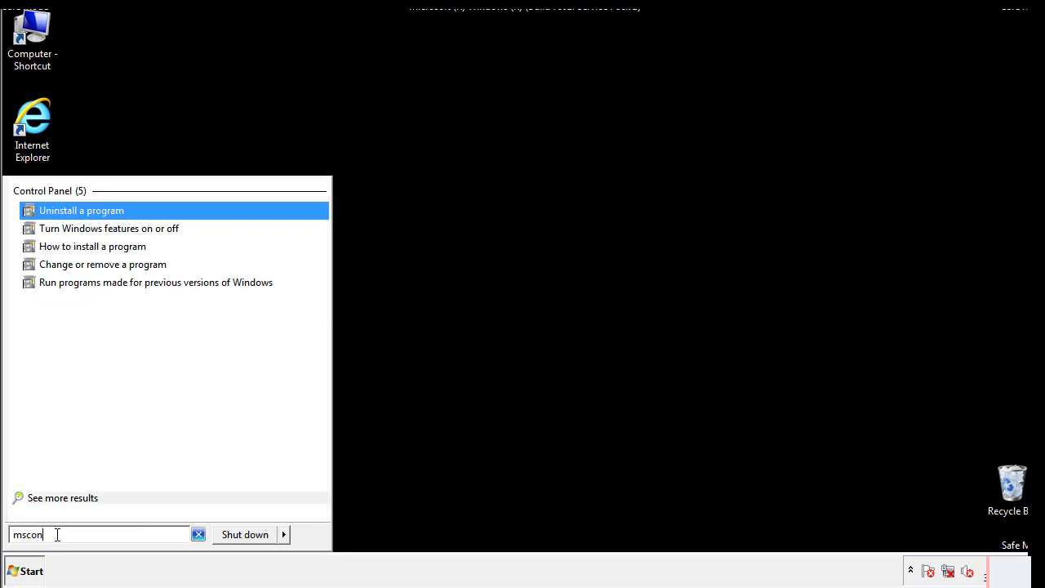
text(fig)
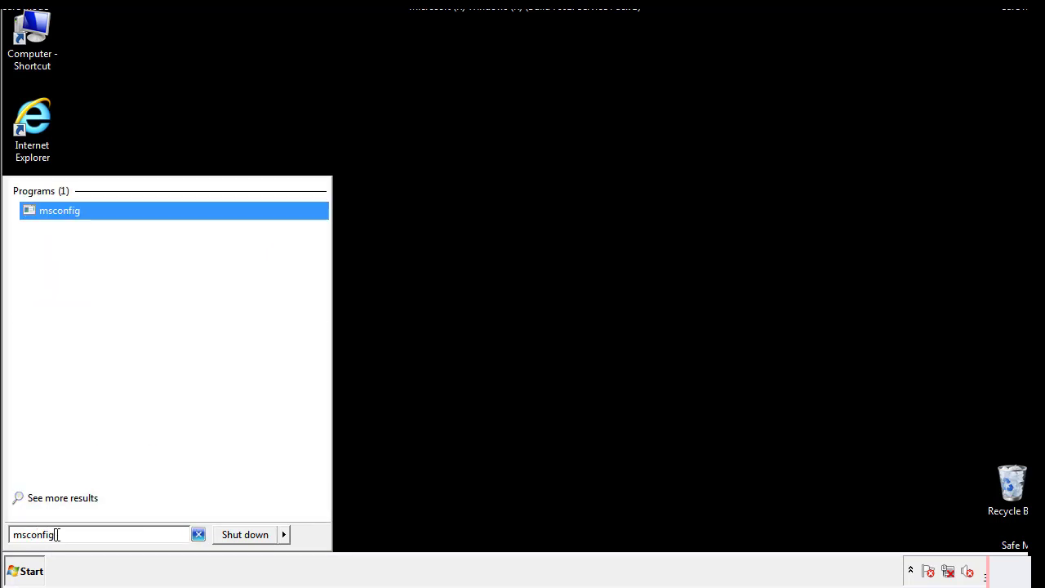
key(Return)
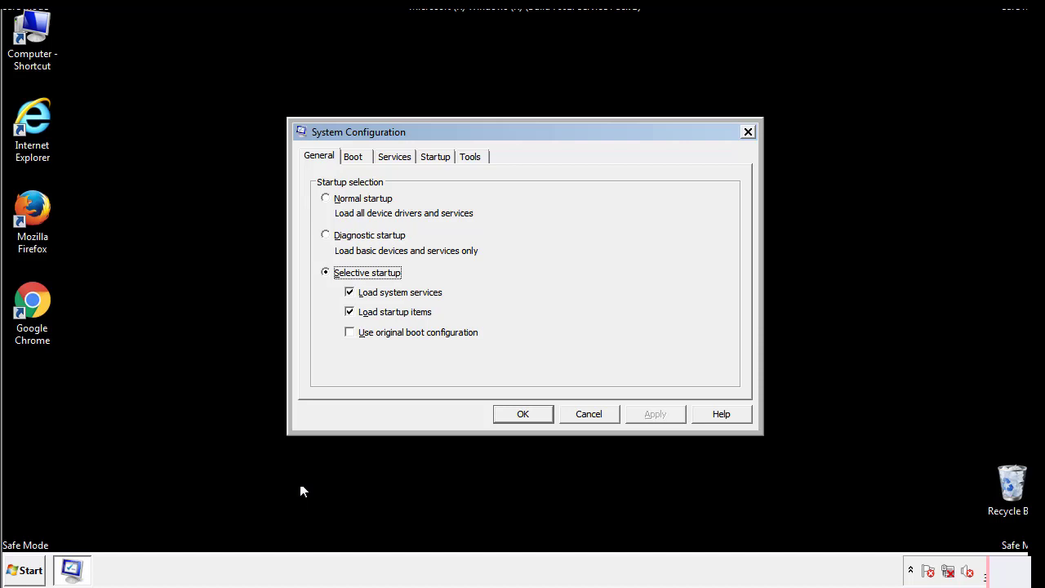
- Uncheck Safe boot on the Boot tab and apply the change
click(358, 156)
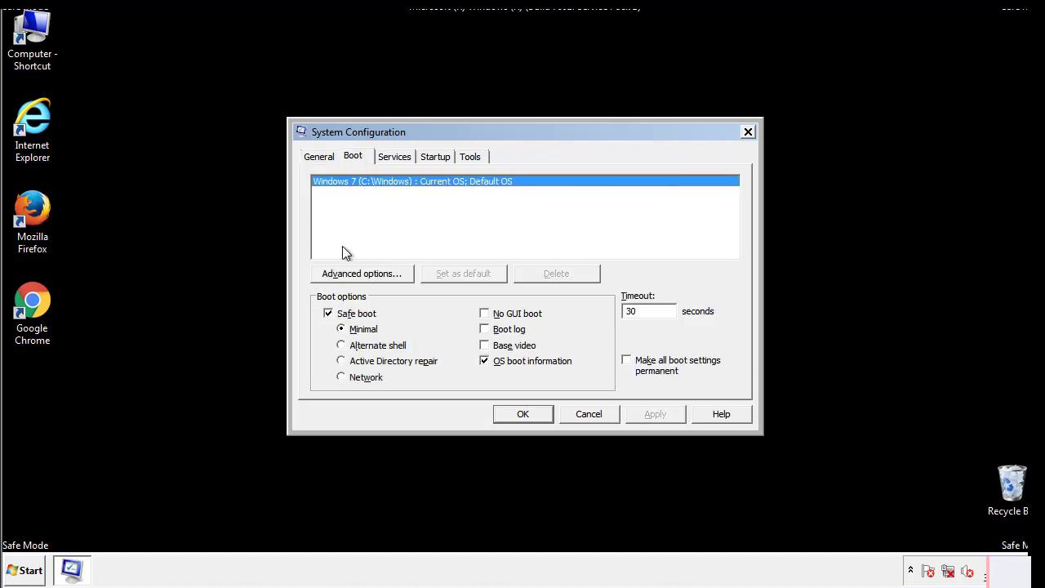
click(328, 314)
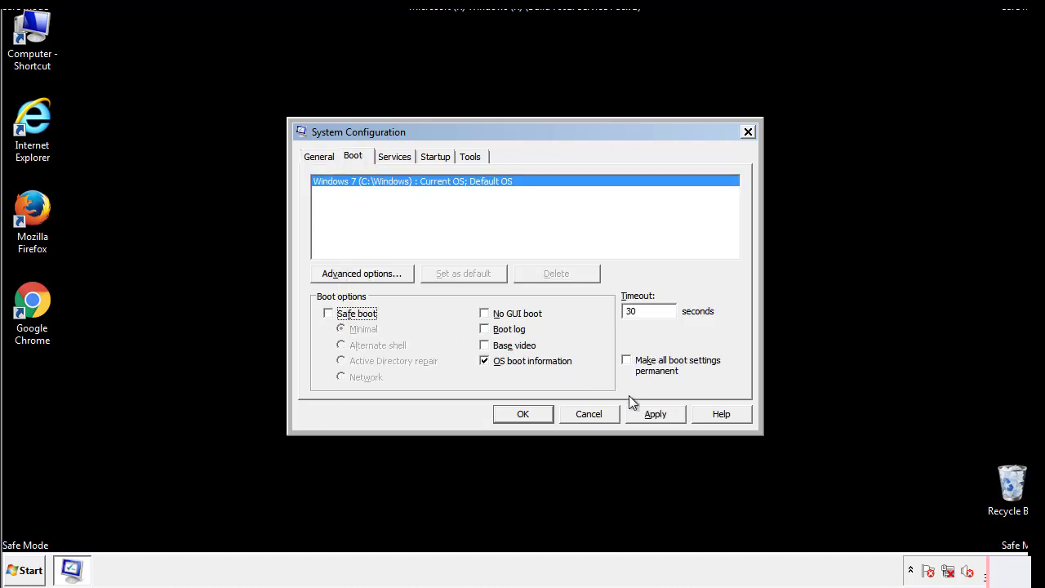
click(657, 413)
- Confirm System Configuration with OK and choose Restart to reboot the computer now
click(521, 417)
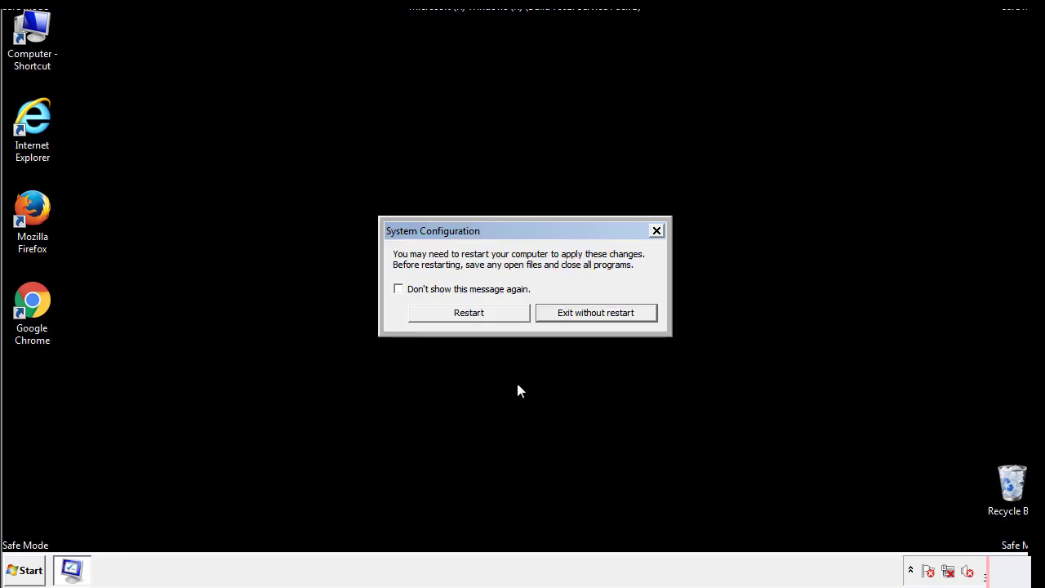
click(484, 317)
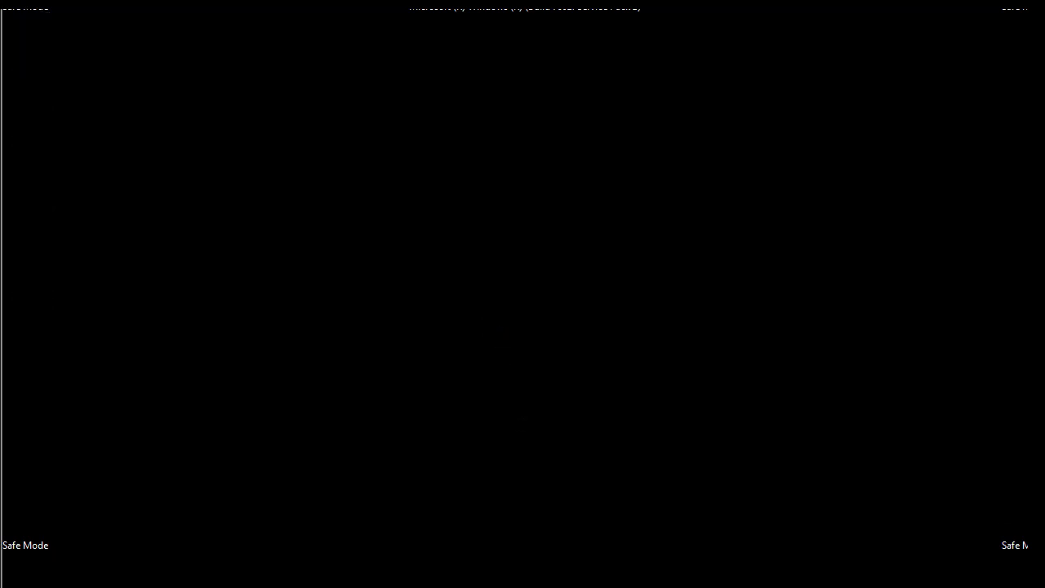